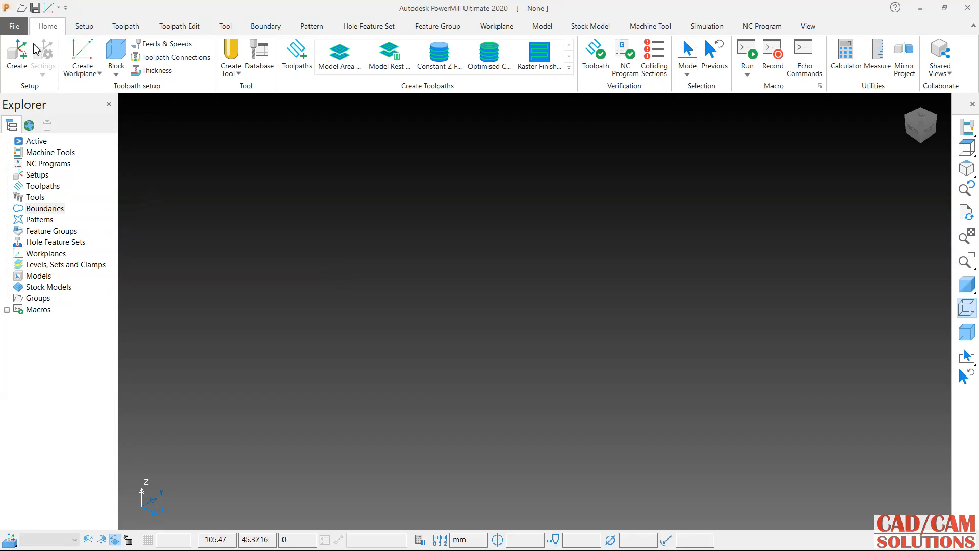
- Import the recent model Raster Finishing 2.0.stp and dismiss the translation report
click(14, 26)
click(21, 133)
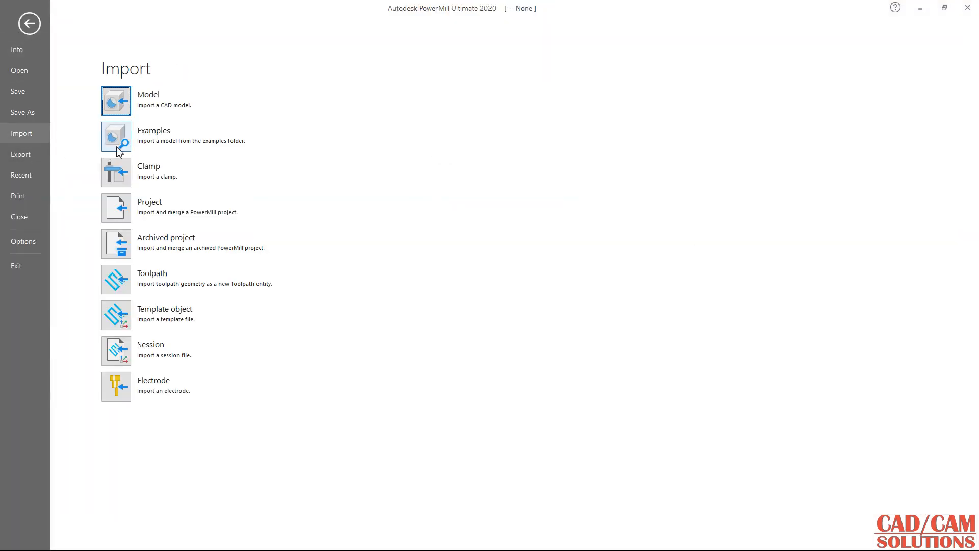
click(29, 177)
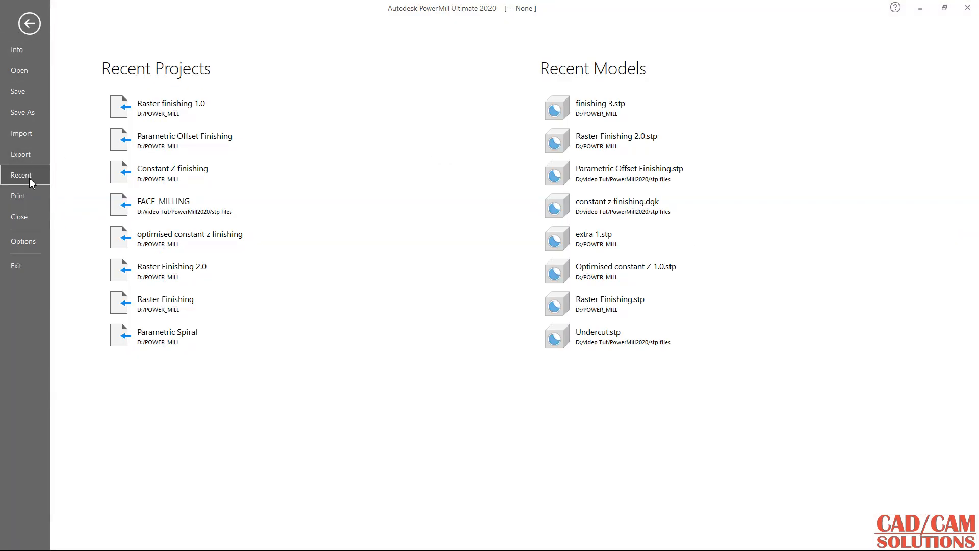
click(578, 140)
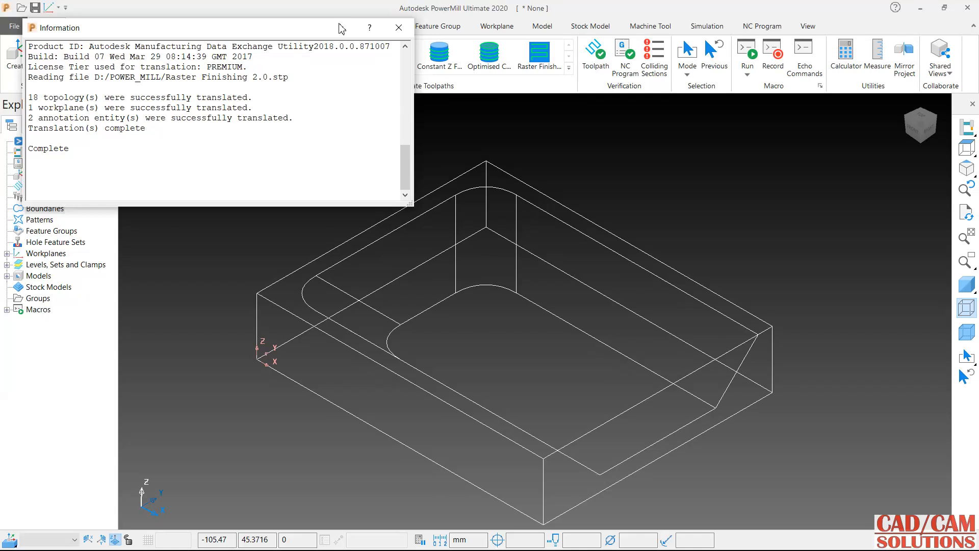
click(399, 27)
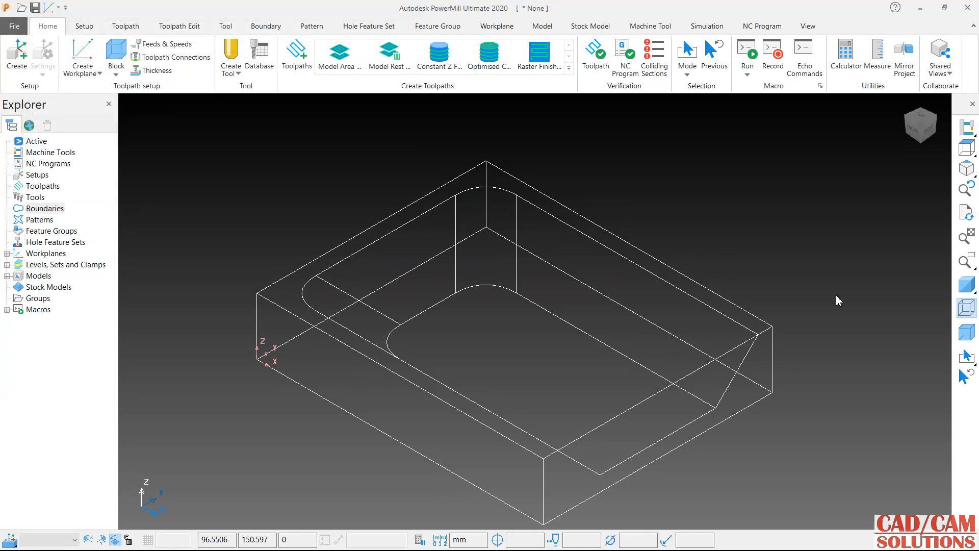
- Delete the flat surface that closes off the open end of the pocket at the model's sloped-notch side
click(965, 285)
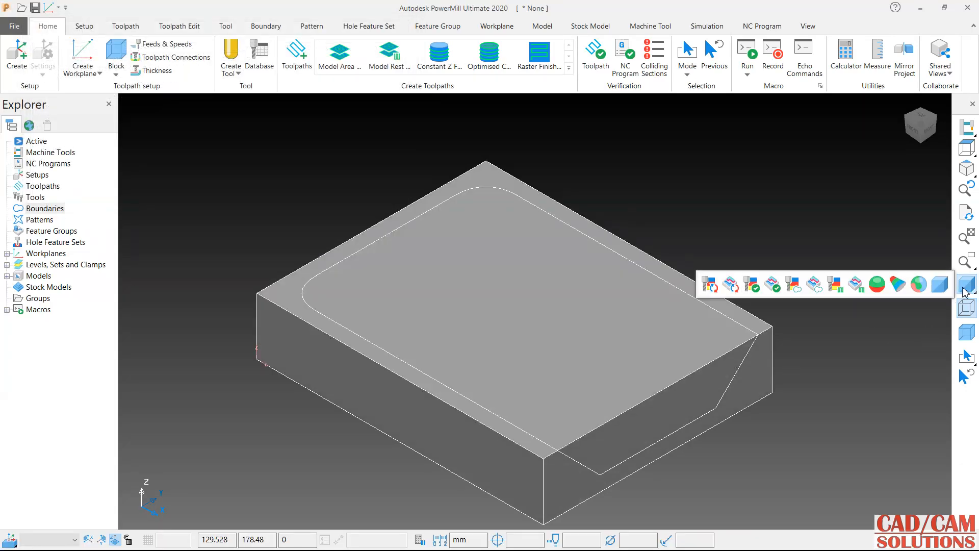
click(967, 286)
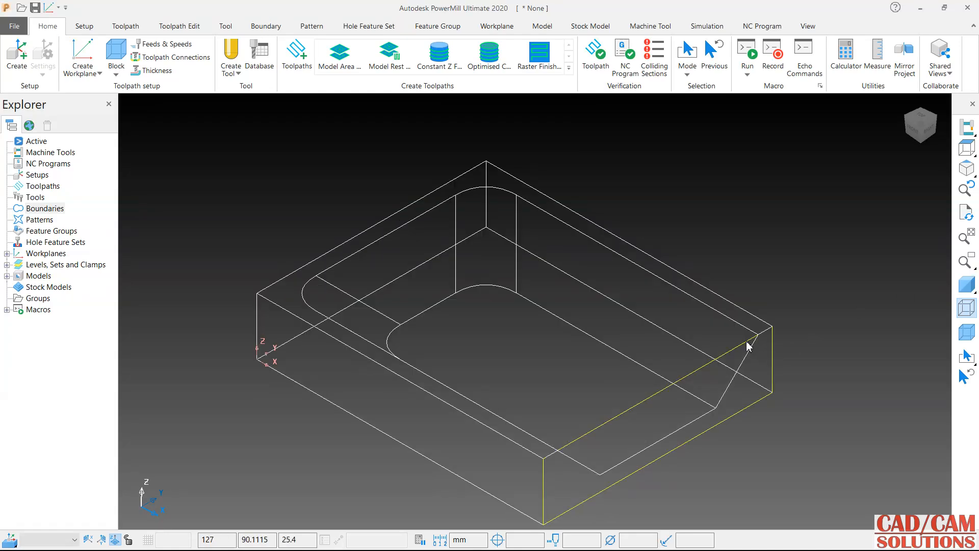
right_click(45, 279)
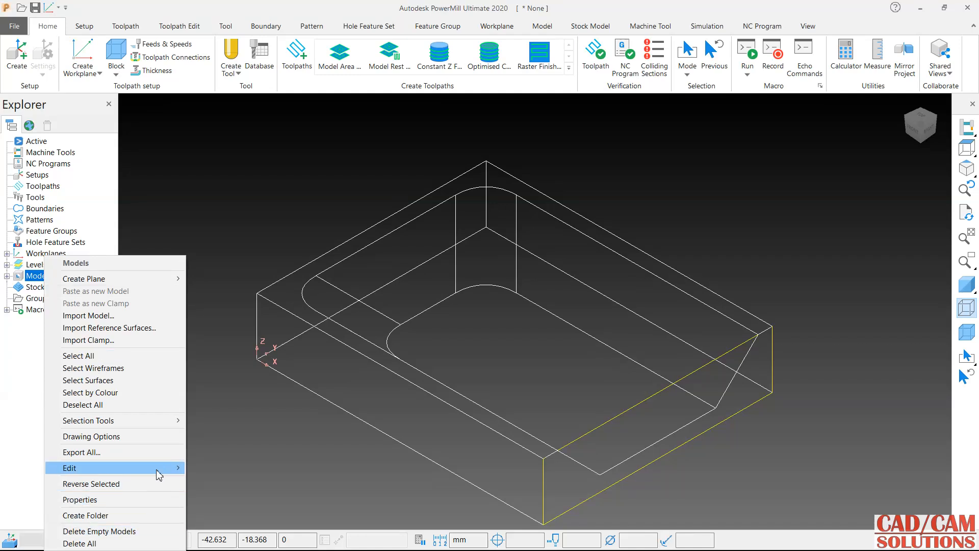
mouse_move(159, 474)
click(249, 469)
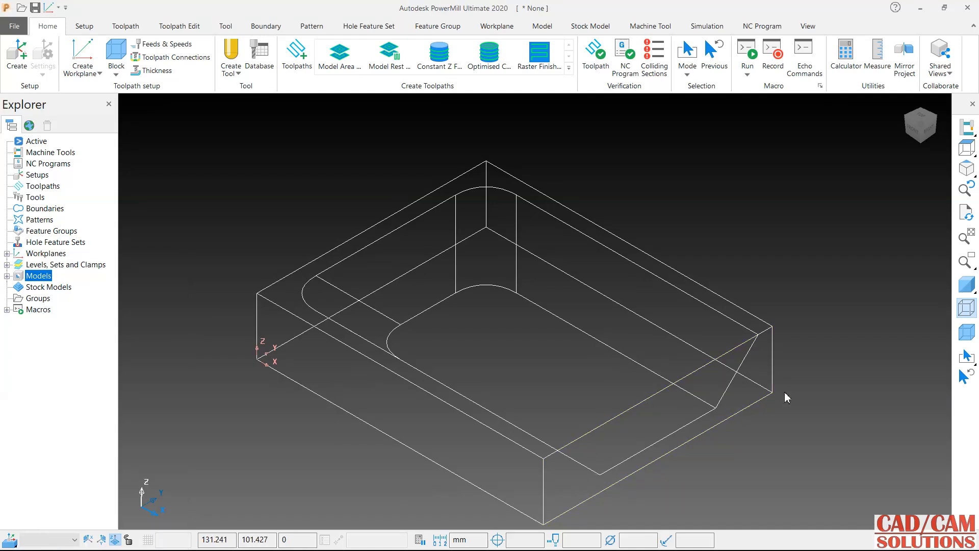
- Delete the flat surface covering the top of the pocket and display the model shaded
click(966, 284)
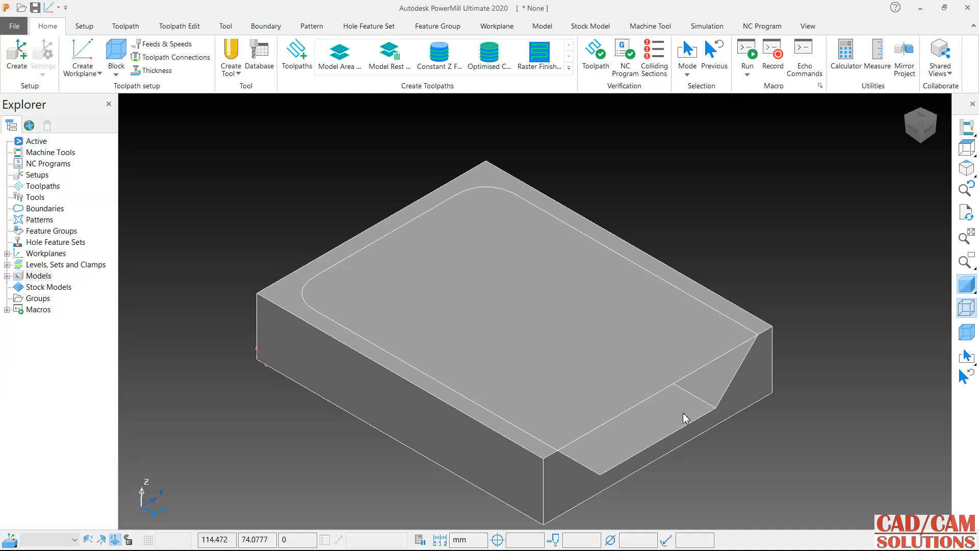
click(968, 285)
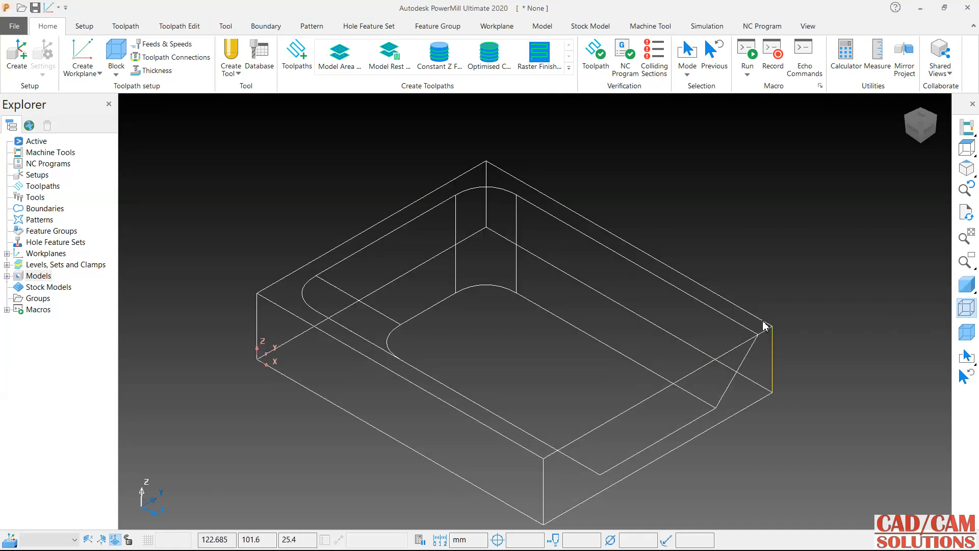
click(730, 351)
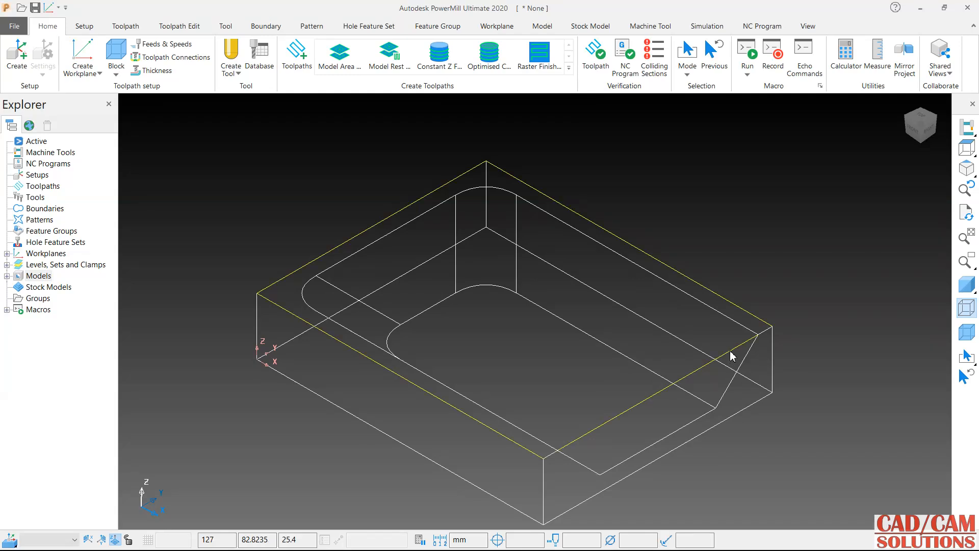
right_click(39, 278)
mouse_move(153, 469)
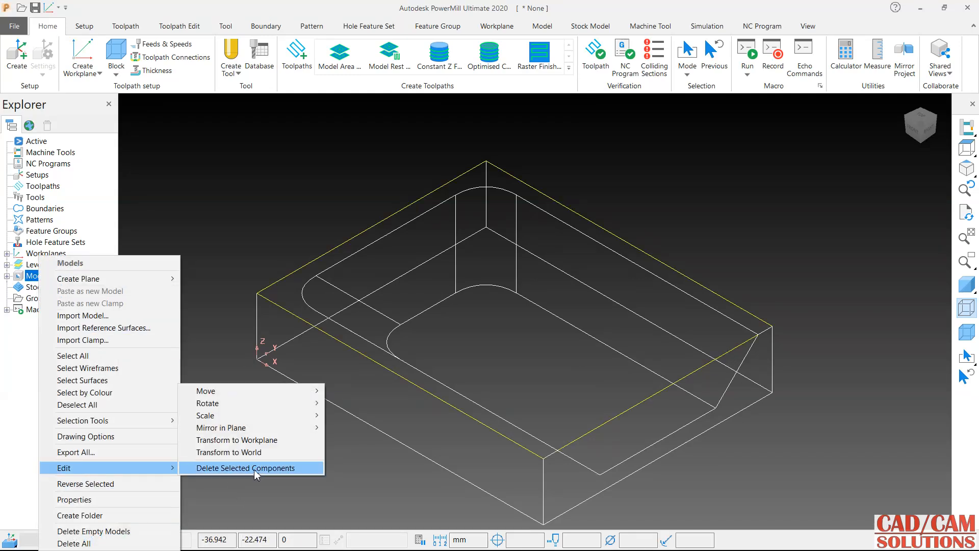
click(254, 468)
click(966, 284)
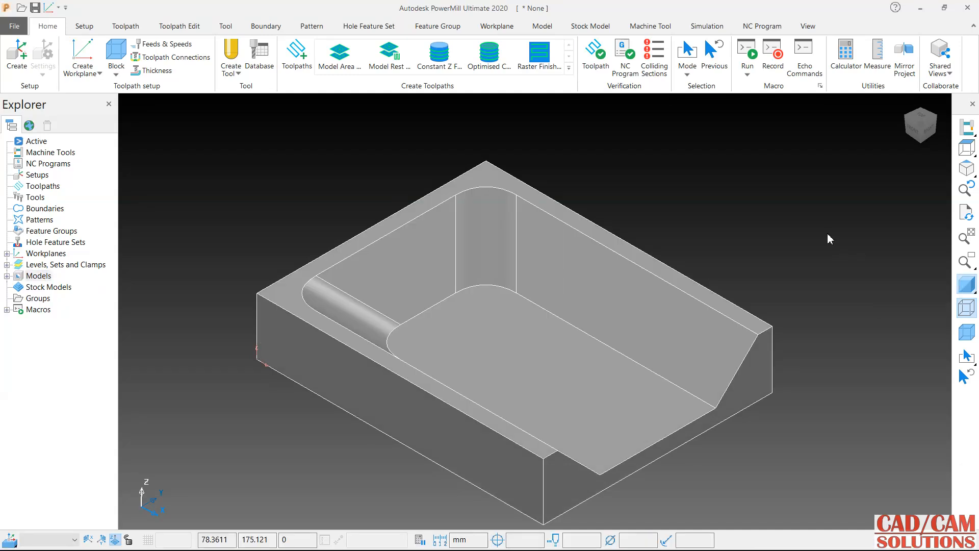
- Create a box block calculated from the model limits with zero expansion
middle_drag(530, 353, 721, 408)
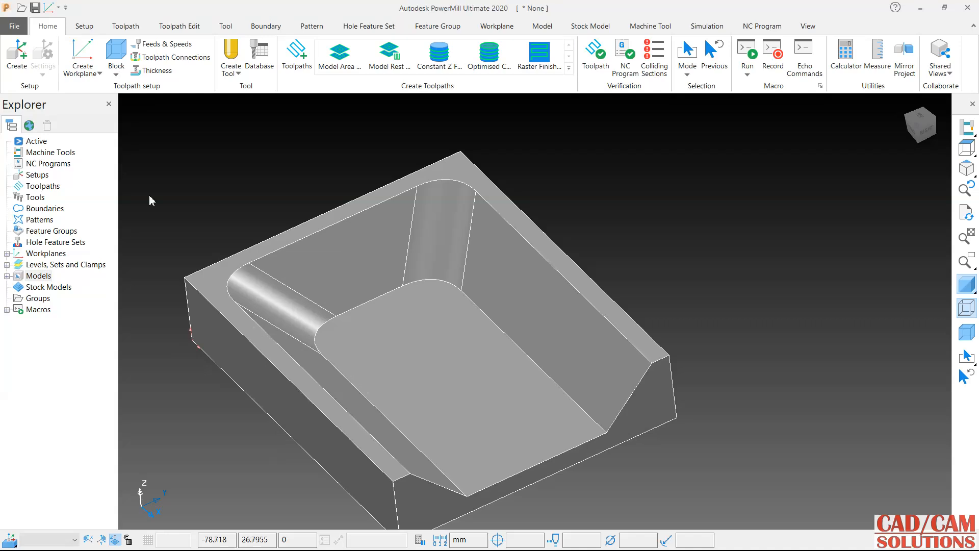
middle_drag(364, 298, 380, 275)
click(113, 49)
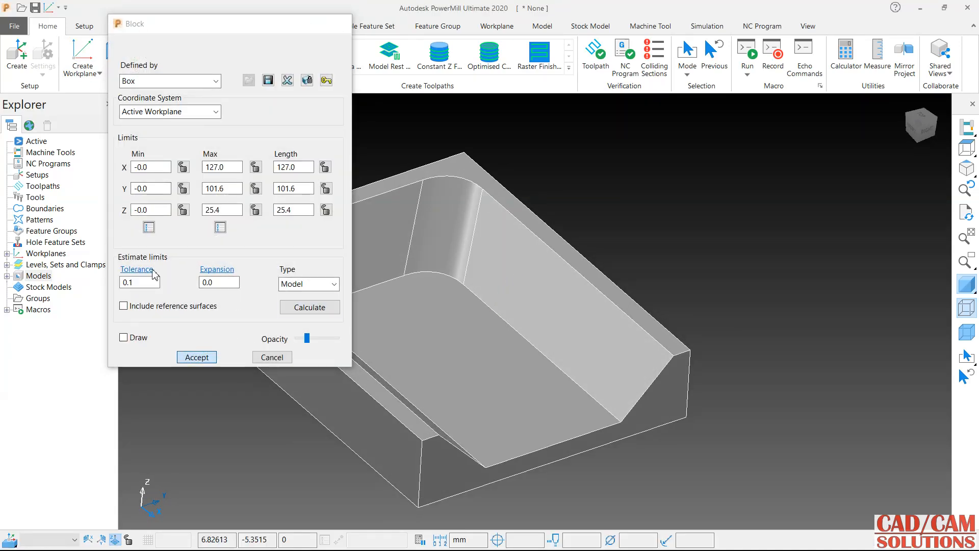
click(210, 357)
- Create a workplane at the centre of the block's top face and activate it
click(82, 69)
click(145, 254)
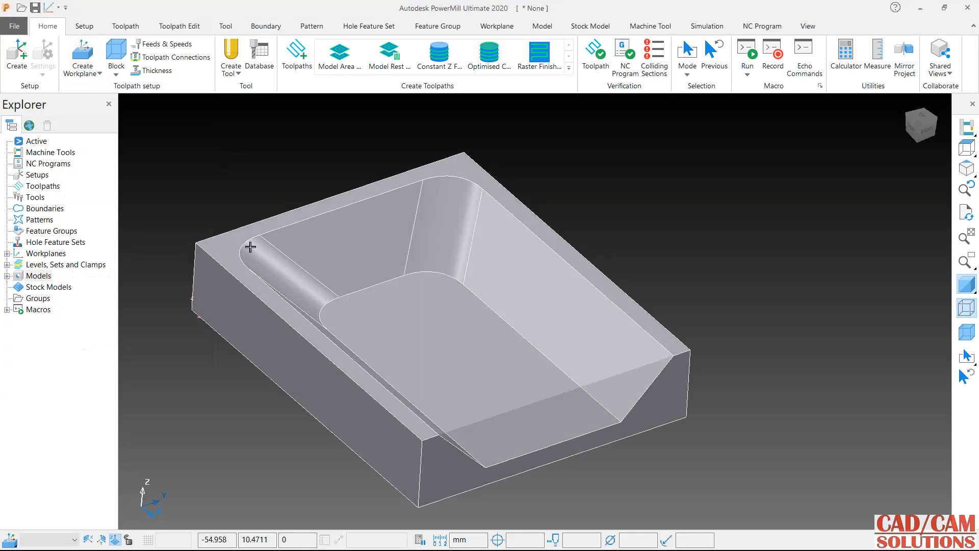
click(450, 291)
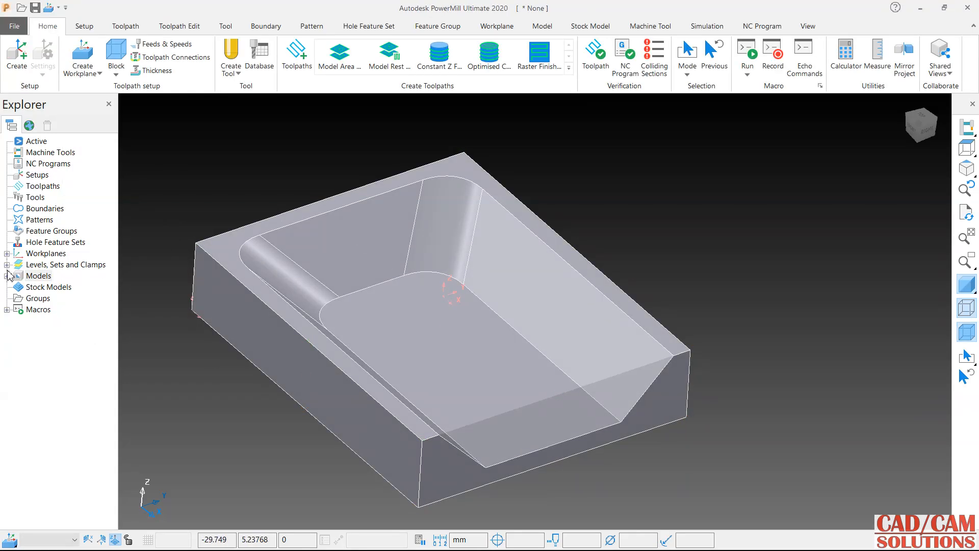
click(7, 253)
right_click(60, 276)
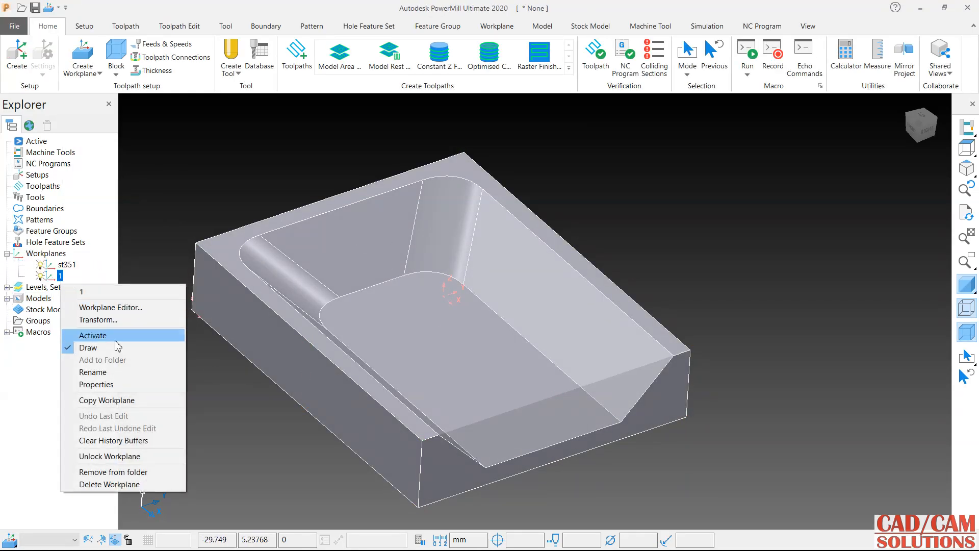
click(127, 336)
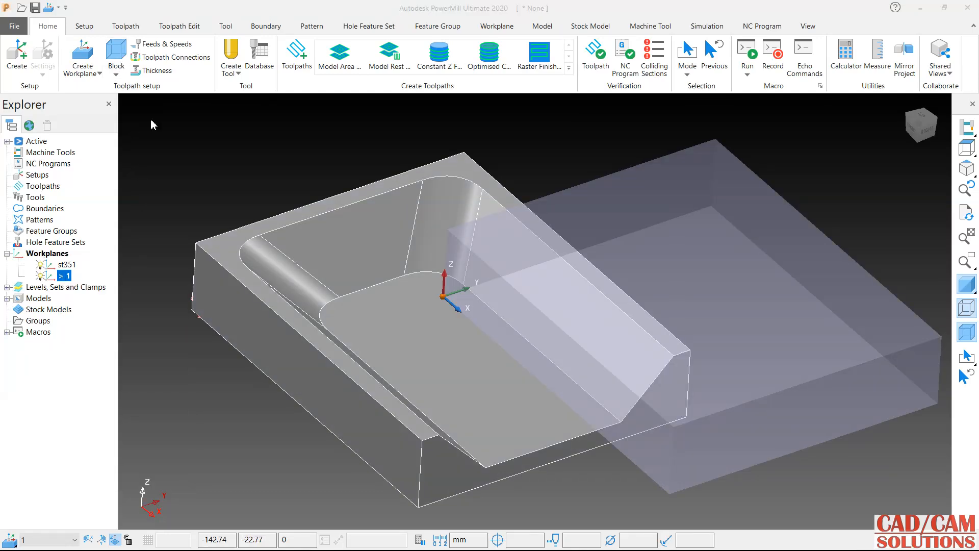
- Recalculate the box block around the model relative to the active workplane
click(116, 54)
click(307, 307)
click(197, 357)
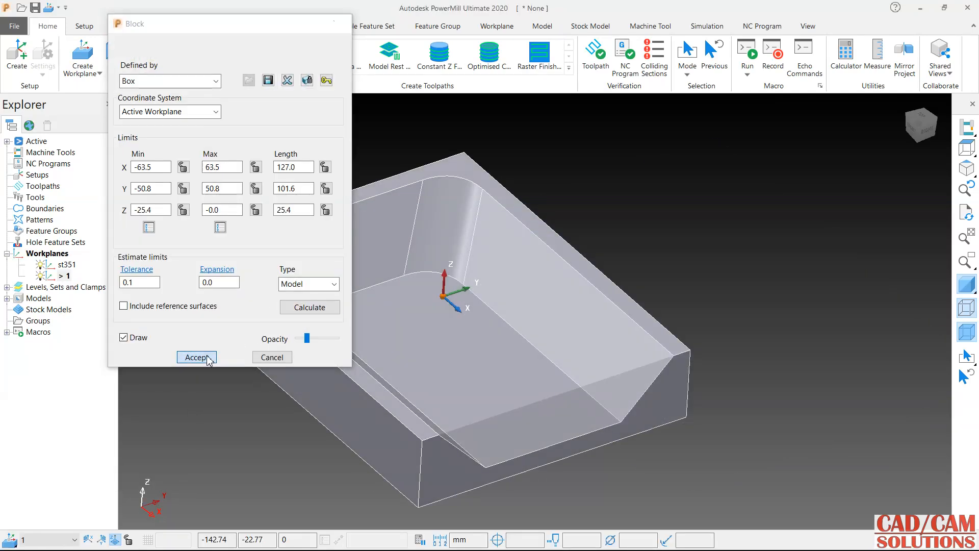
middle_drag(228, 299, 411, 392)
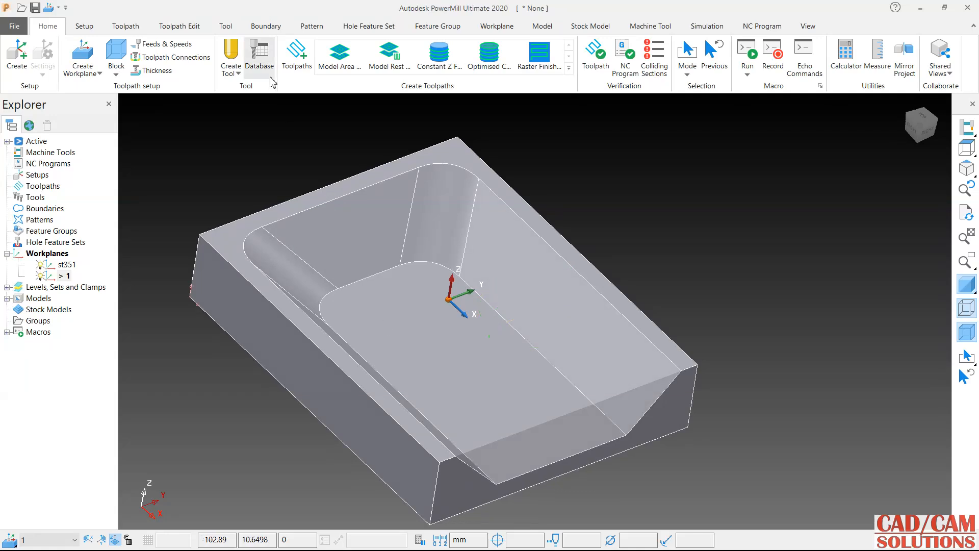
- Create a ball nosed tool with a diameter of 10.0 mm and hide the block
click(238, 73)
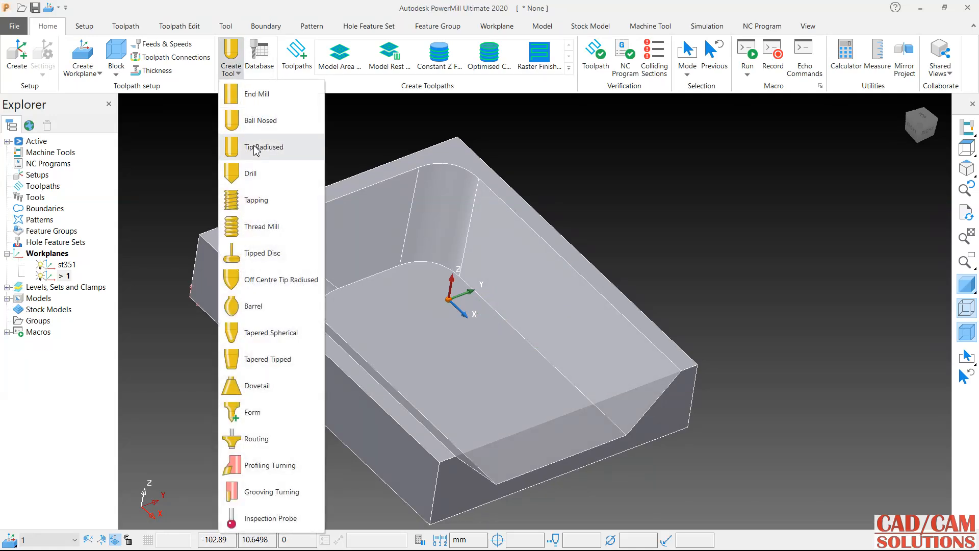
click(267, 123)
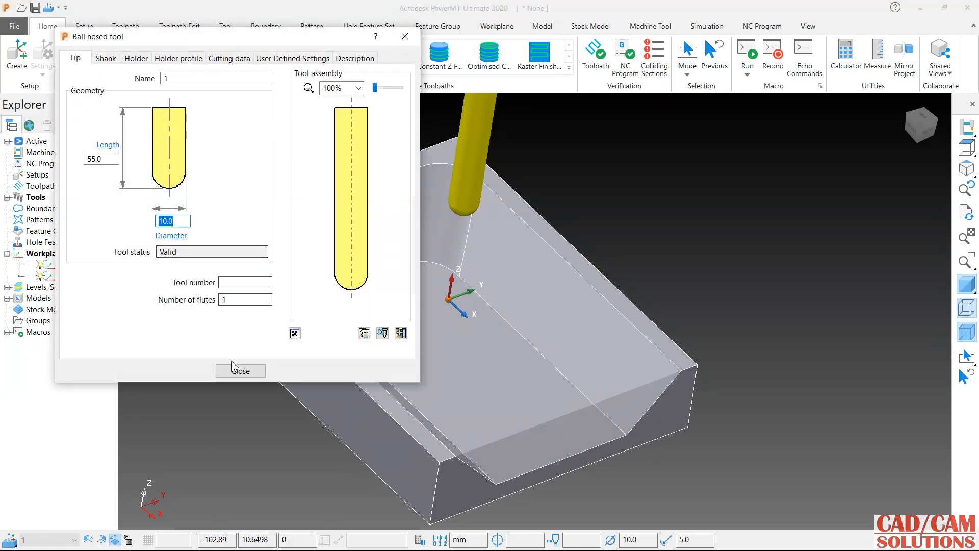
click(239, 370)
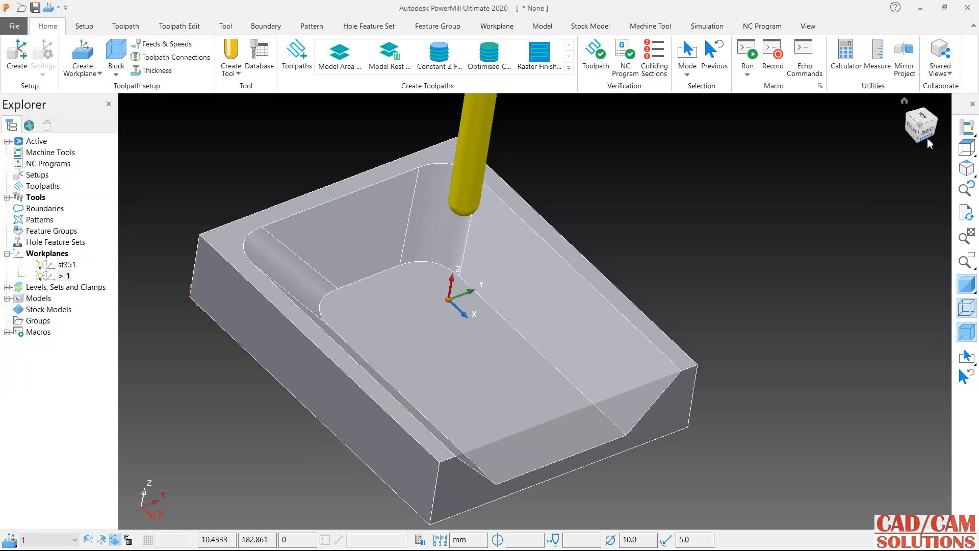
click(927, 139)
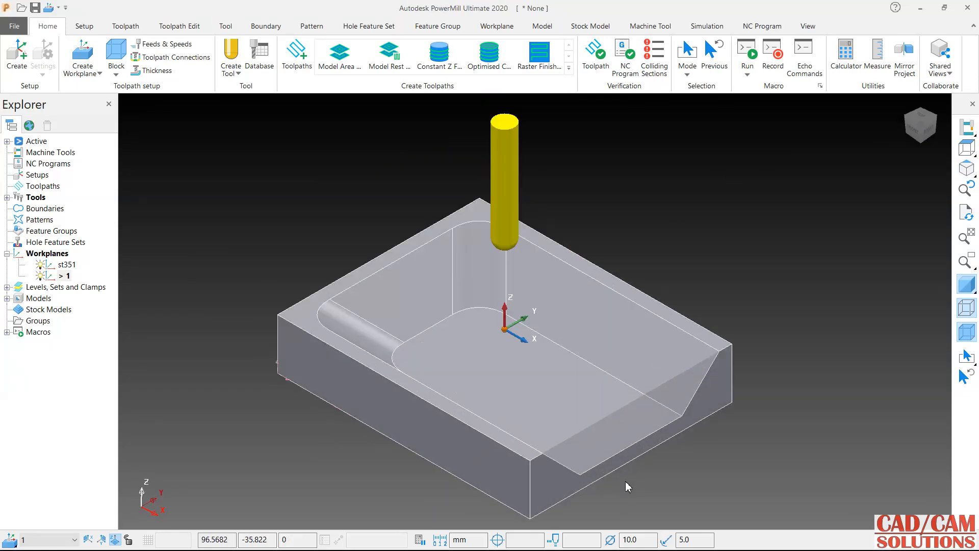
click(957, 329)
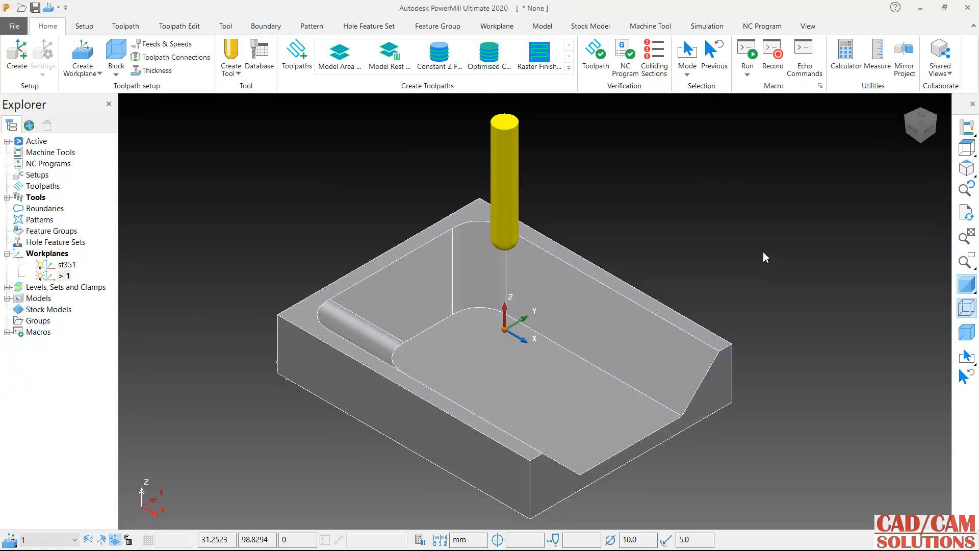
- Create a 3D Offset Finishing toolpath with the default settings, without calculating it
click(301, 67)
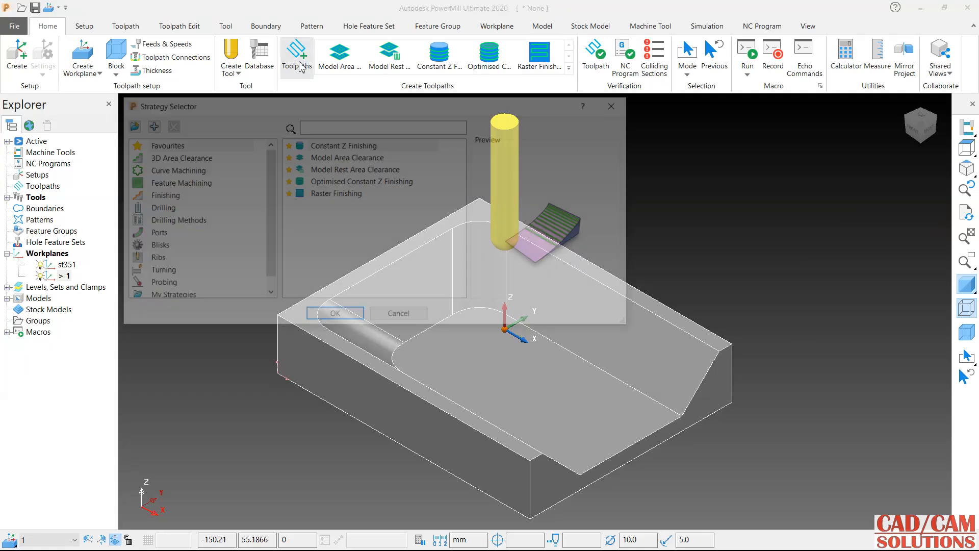
click(160, 197)
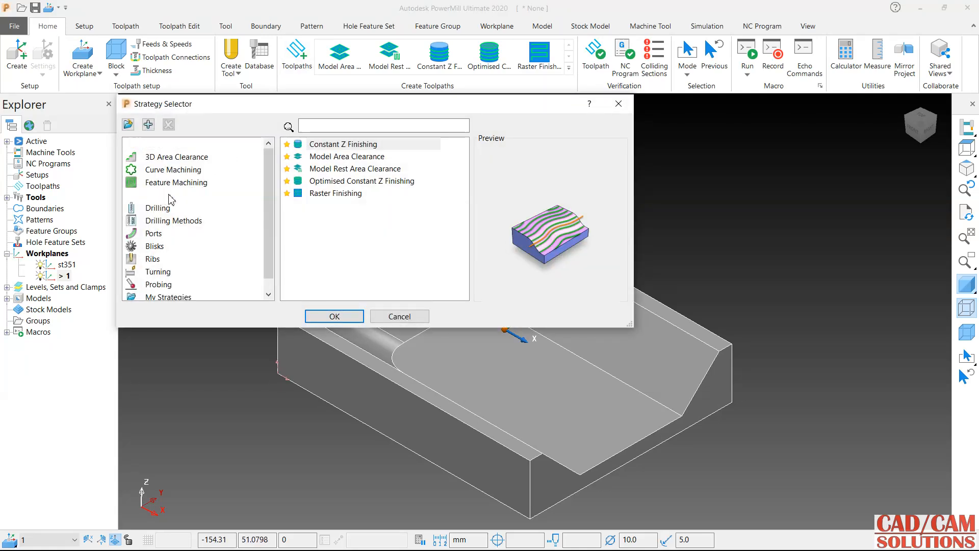
click(338, 150)
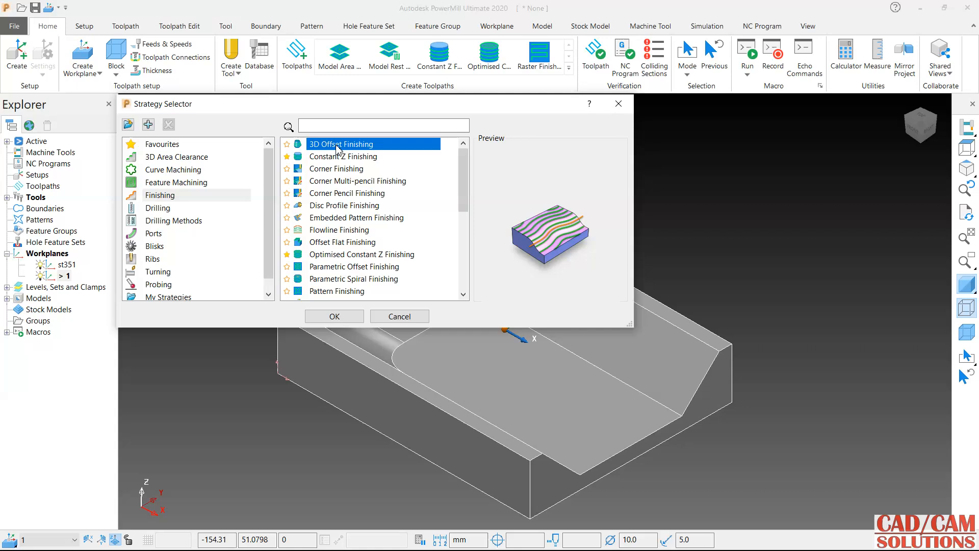
click(335, 316)
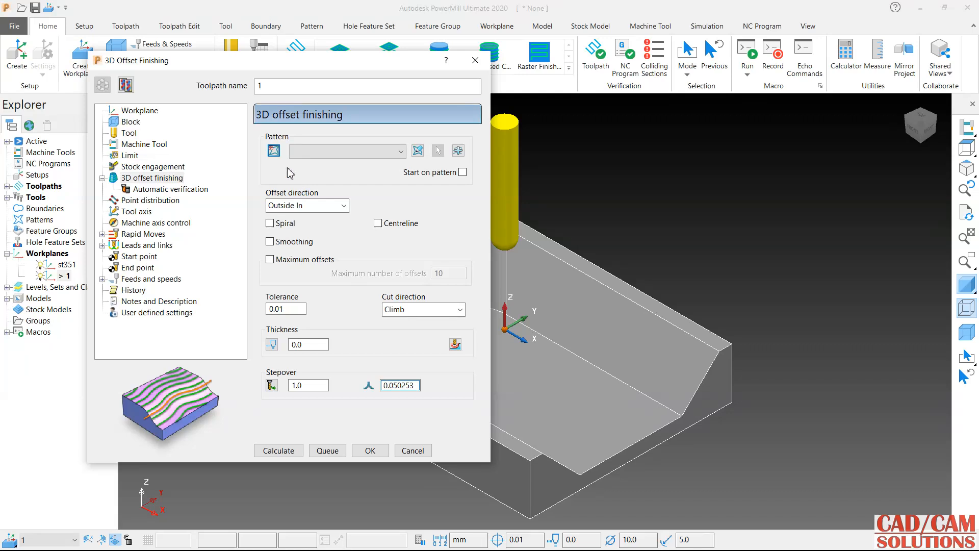
click(371, 451)
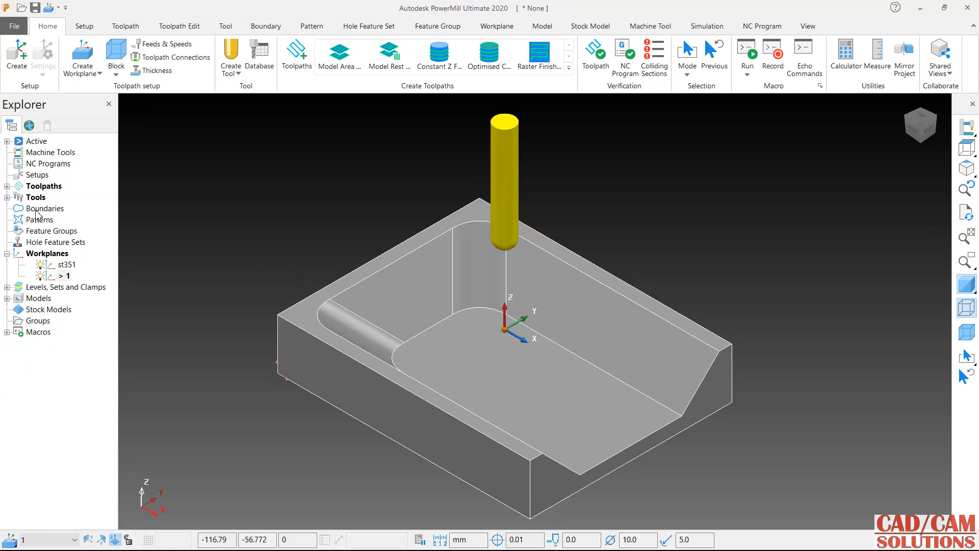
- Create a new empty pattern and open it in the Curve Editor
right_click(25, 224)
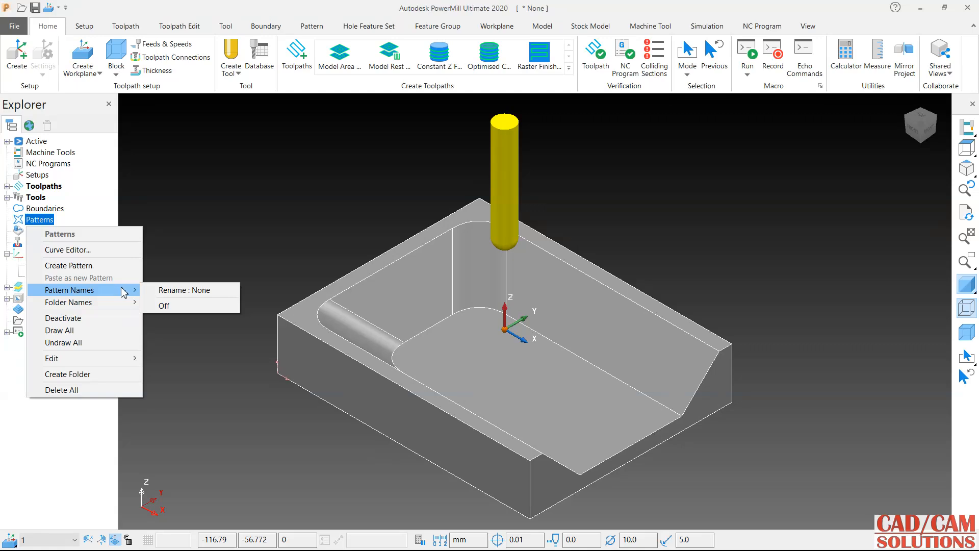
click(116, 265)
click(6, 220)
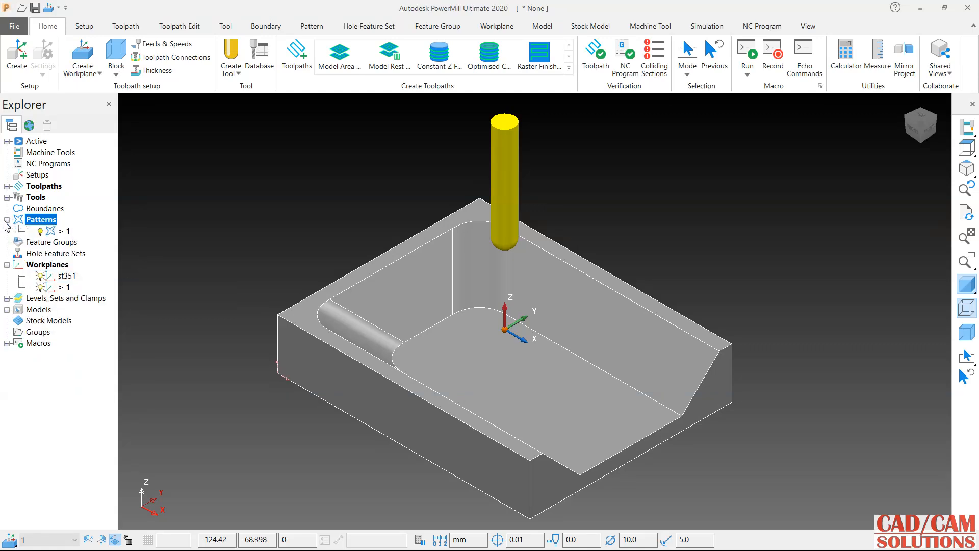
click(61, 231)
right_click(61, 230)
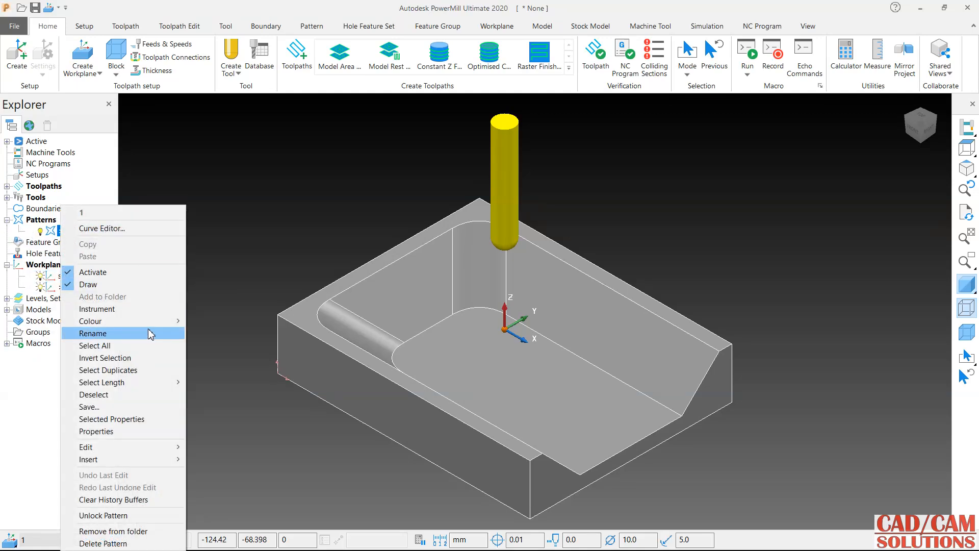
click(102, 229)
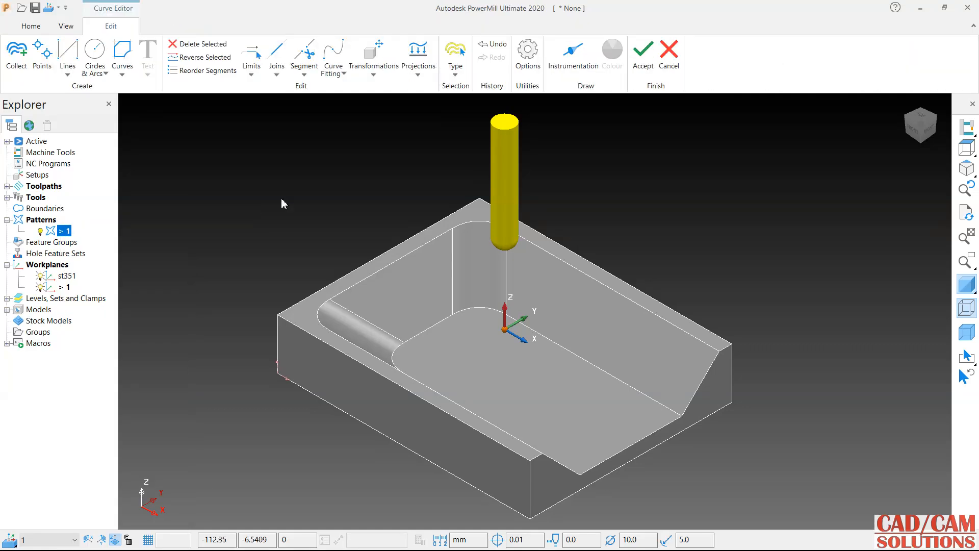
- Create a closed composite curve that follows the pocket's upper rim and the profile of its open end, and save it
click(122, 51)
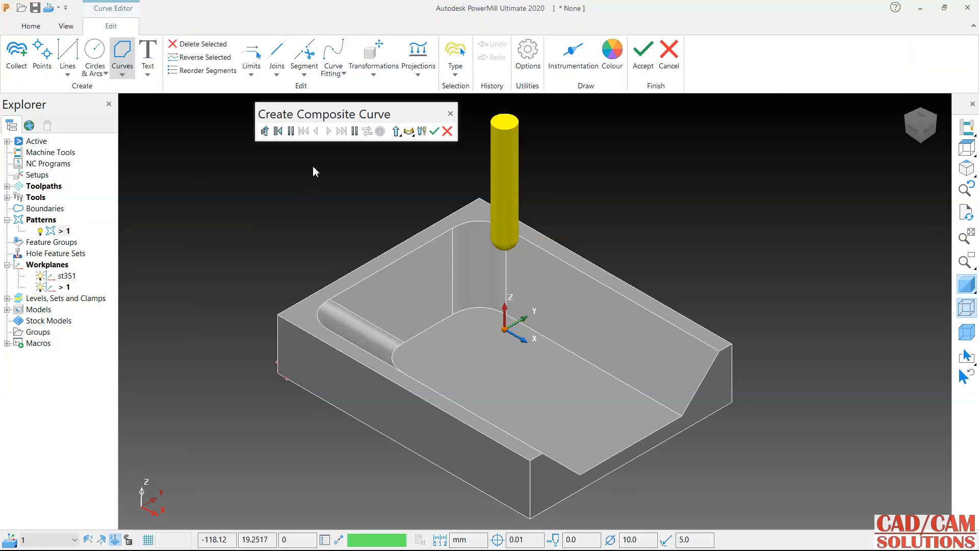
click(690, 338)
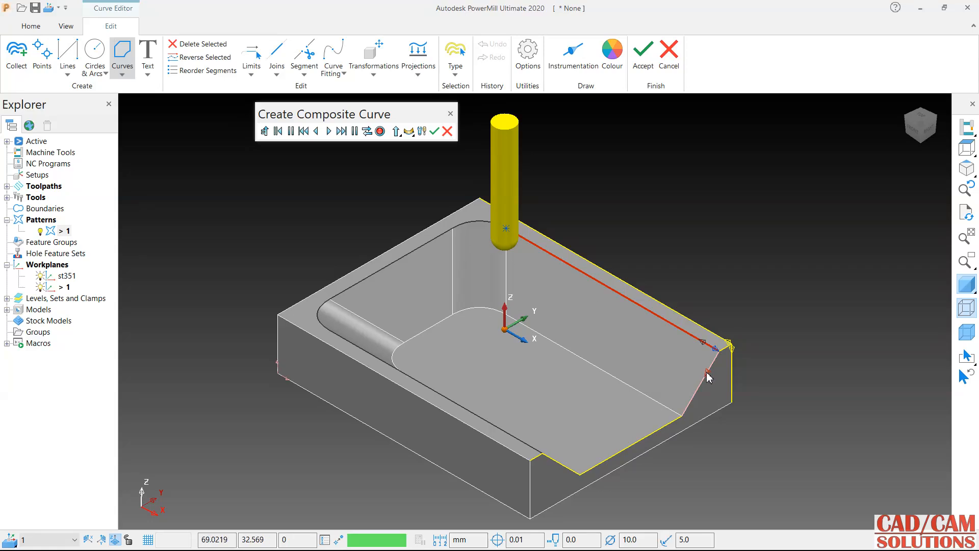
click(708, 376)
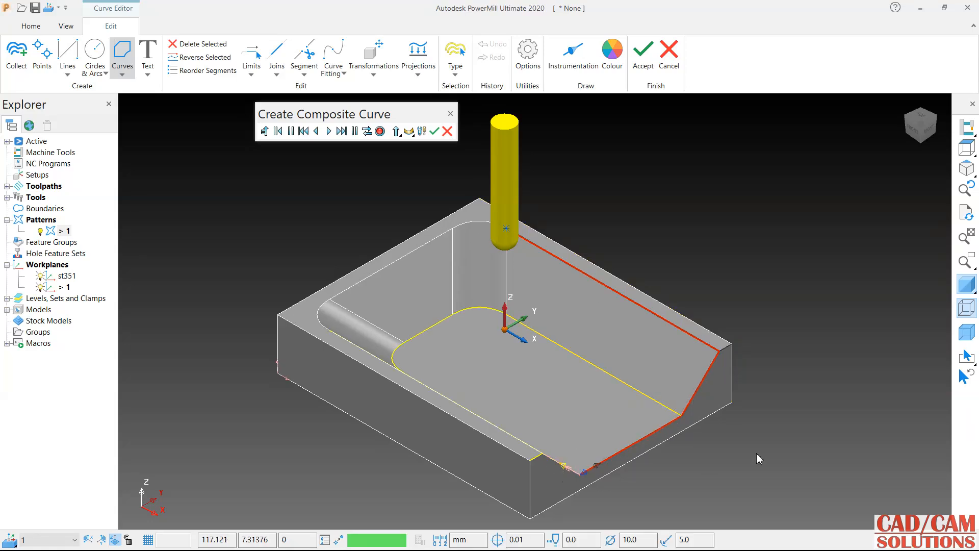
middle_drag(759, 459, 512, 460)
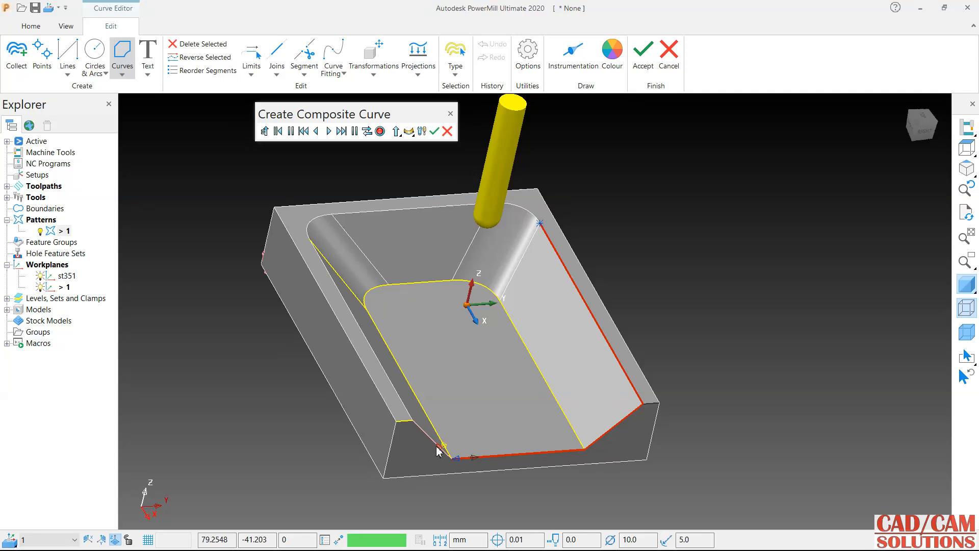
click(438, 450)
click(408, 410)
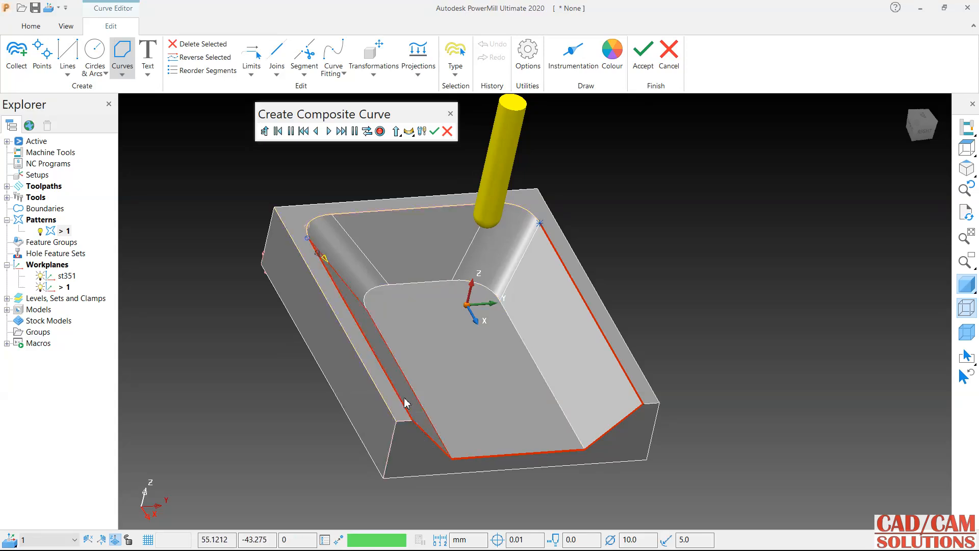
click(309, 233)
click(357, 217)
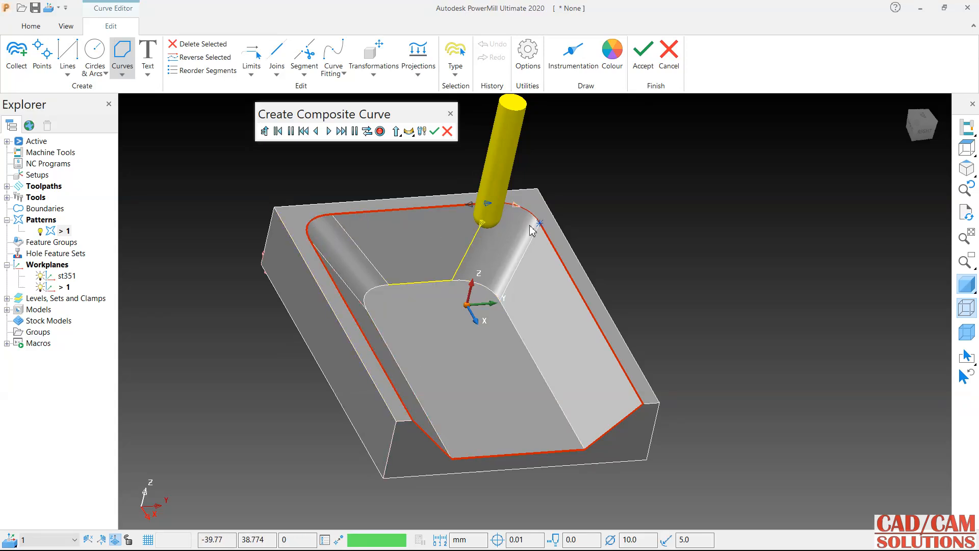
click(521, 213)
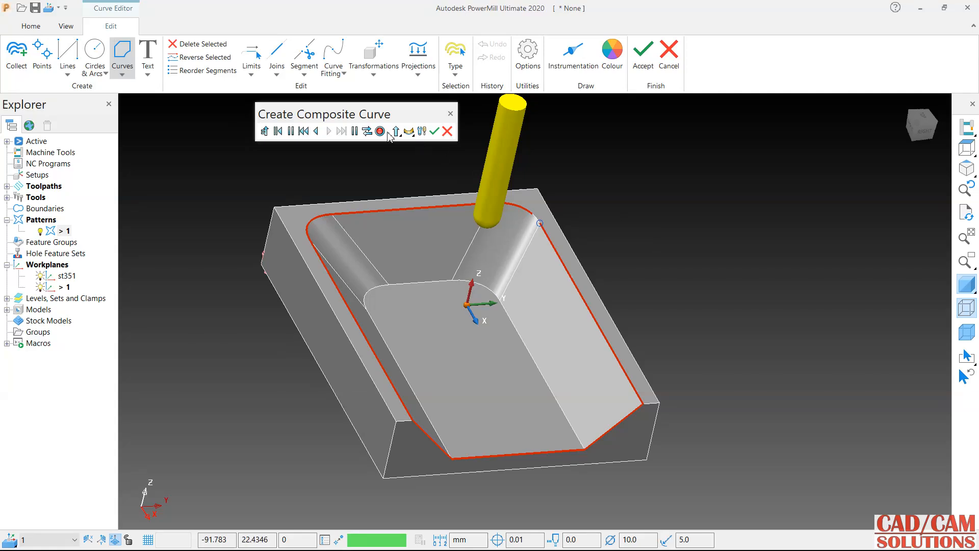
click(368, 131)
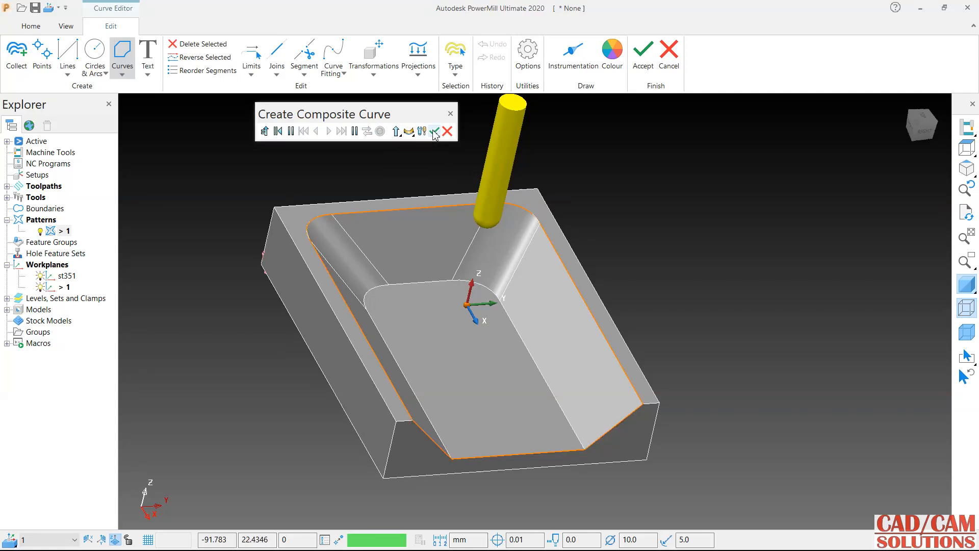
click(434, 131)
- Add a circle with a radius of 30 near the centre of the pocket floor, viewed from above
middle_drag(696, 313, 597, 264)
middle_drag(399, 388, 690, 280)
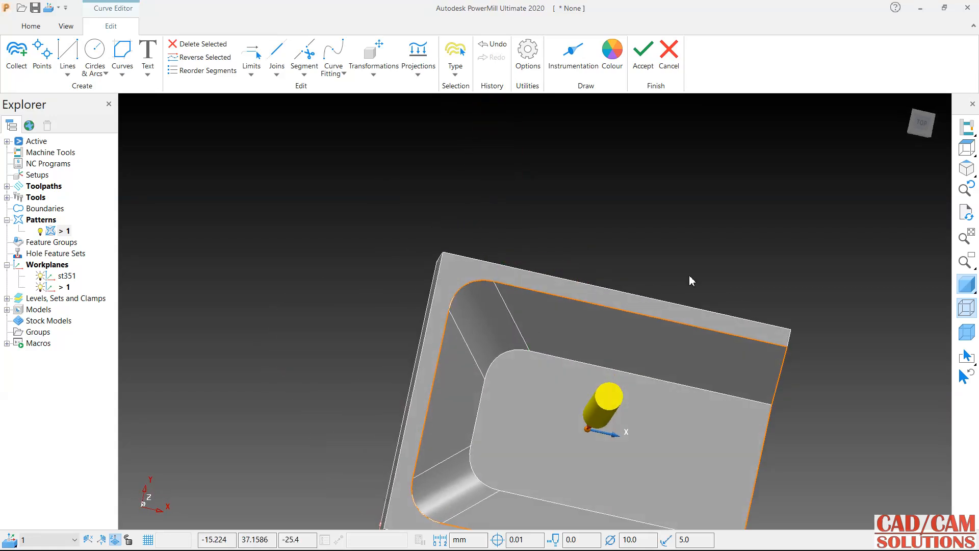
click(922, 124)
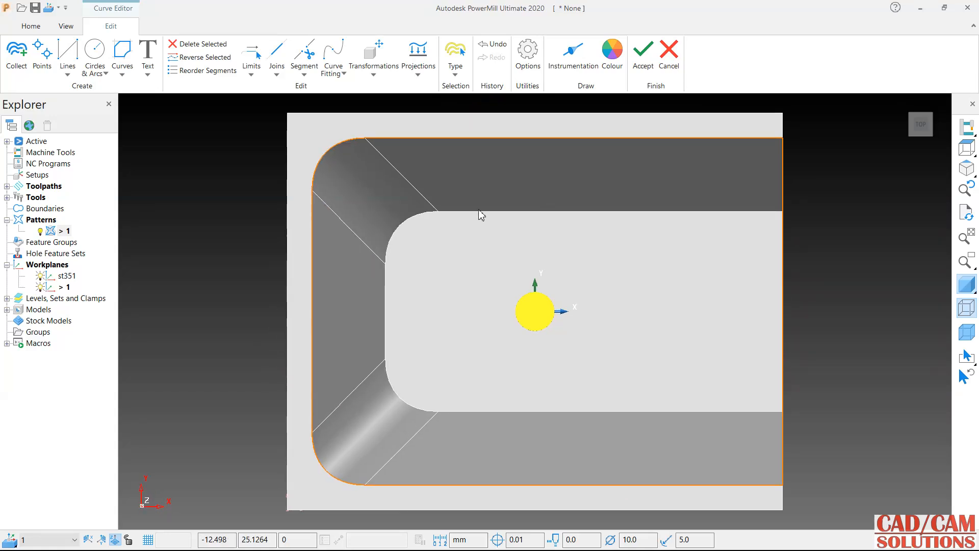
click(95, 71)
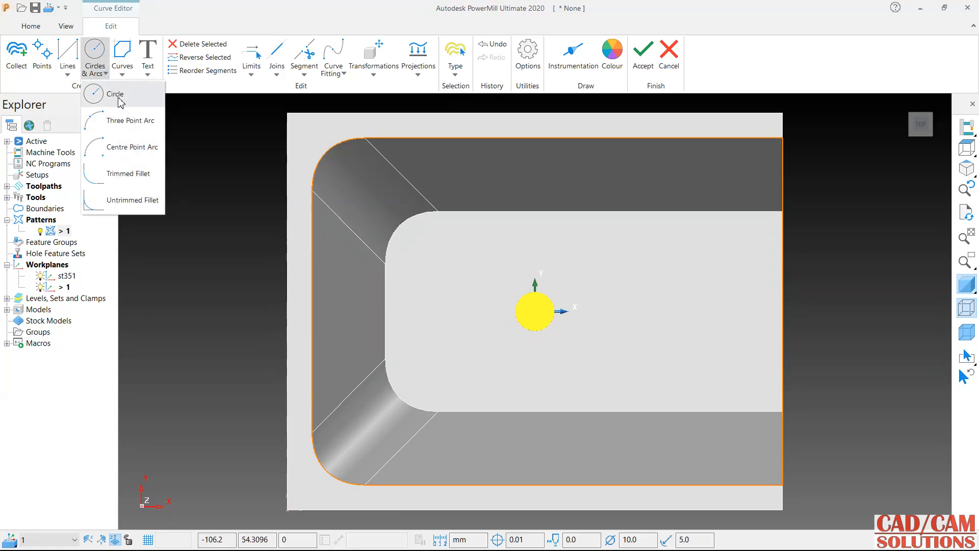
click(118, 95)
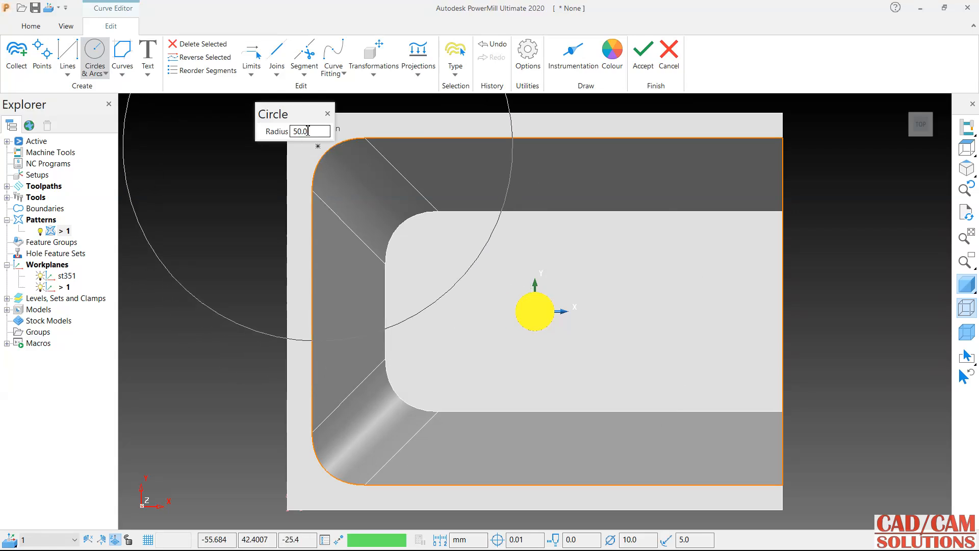
drag(308, 131, 285, 137)
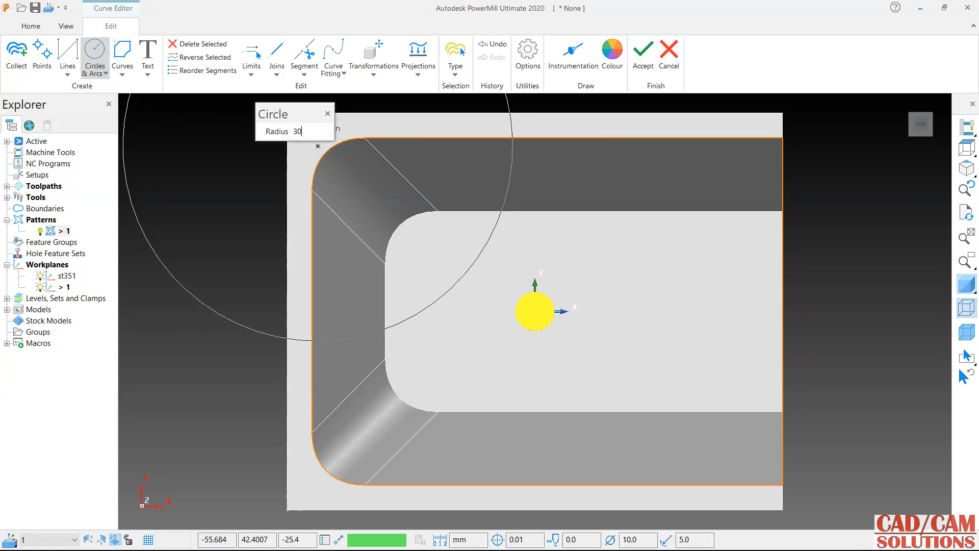
click(577, 314)
middle_drag(669, 329, 714, 219)
- Accept the curves drawn in the pattern and finish the Curve Editor session
click(643, 51)
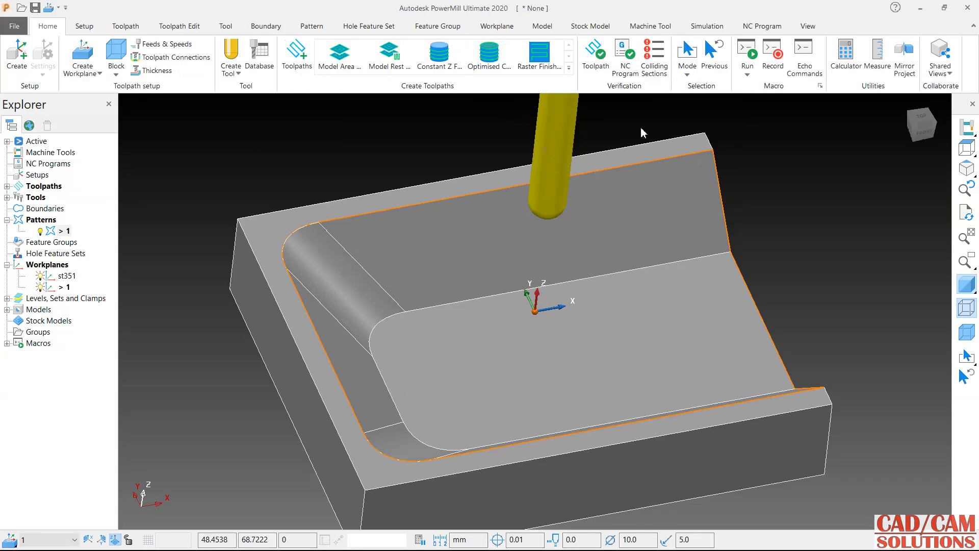
middle_drag(584, 363, 499, 407)
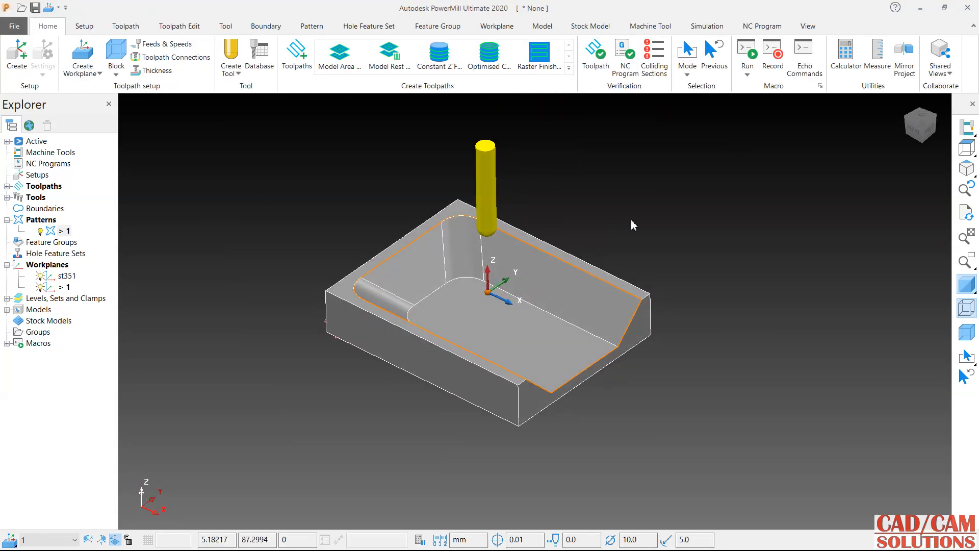
middle_drag(631, 220, 641, 231)
scroll(518, 300, up, 3)
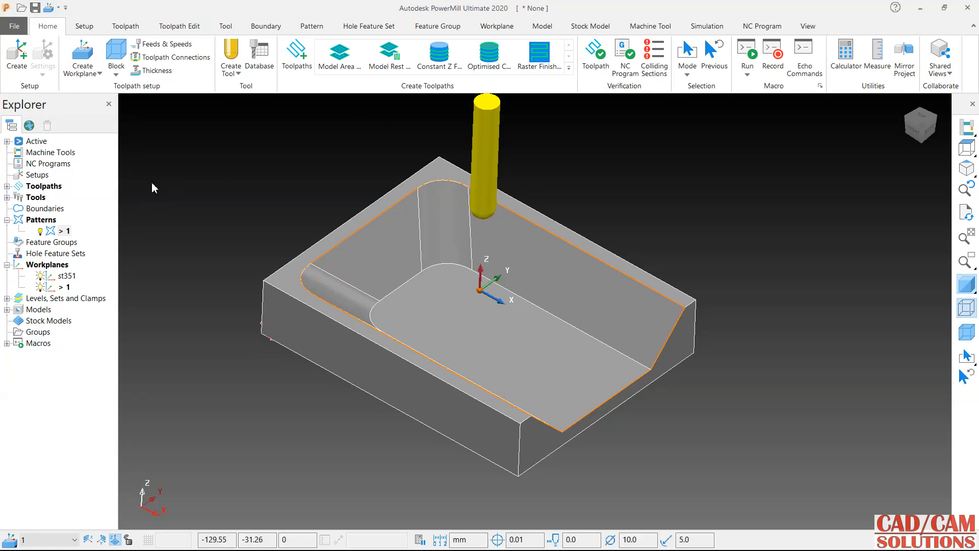
- Edit the existing 3D Offset Finishing toolpath to use pattern 1, and accept the settings without calculating
click(6, 186)
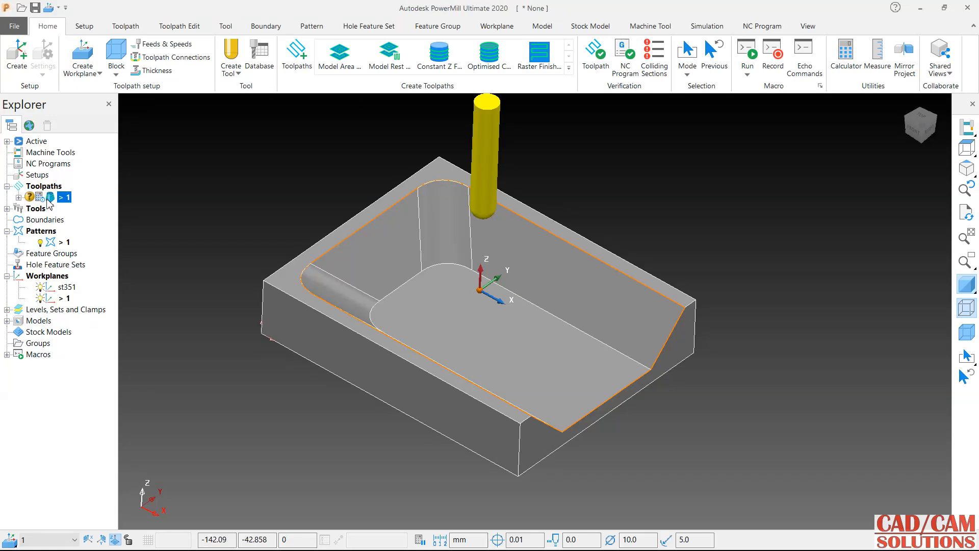
right_click(47, 196)
click(113, 218)
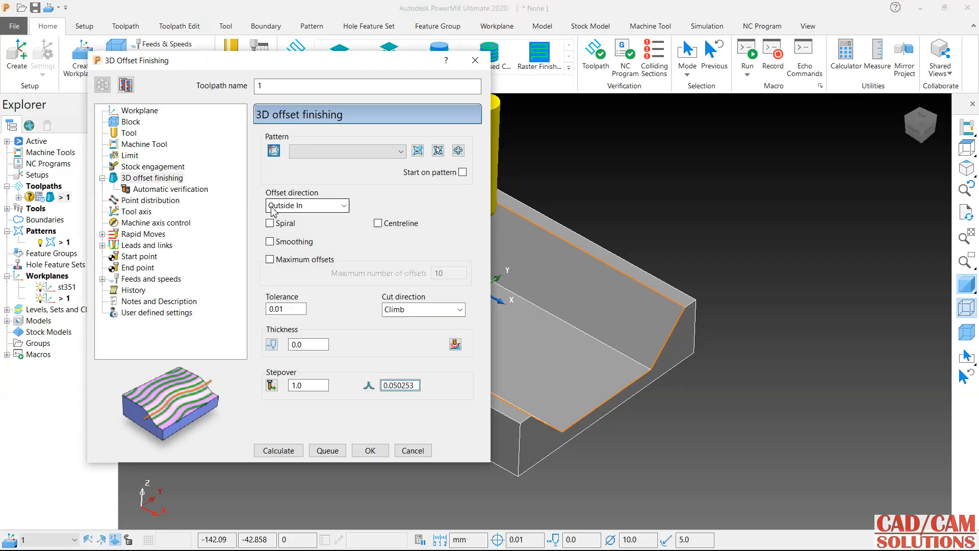
click(136, 111)
click(130, 123)
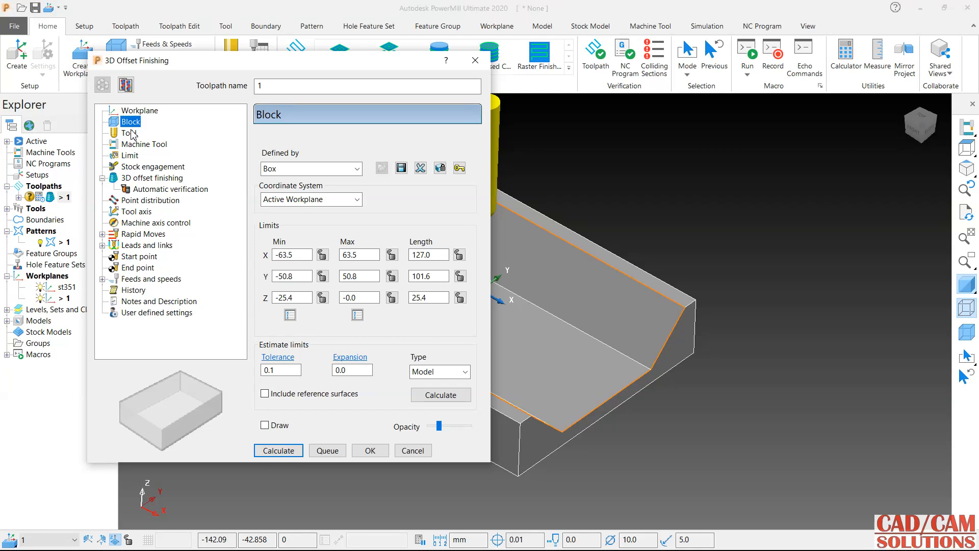
click(130, 134)
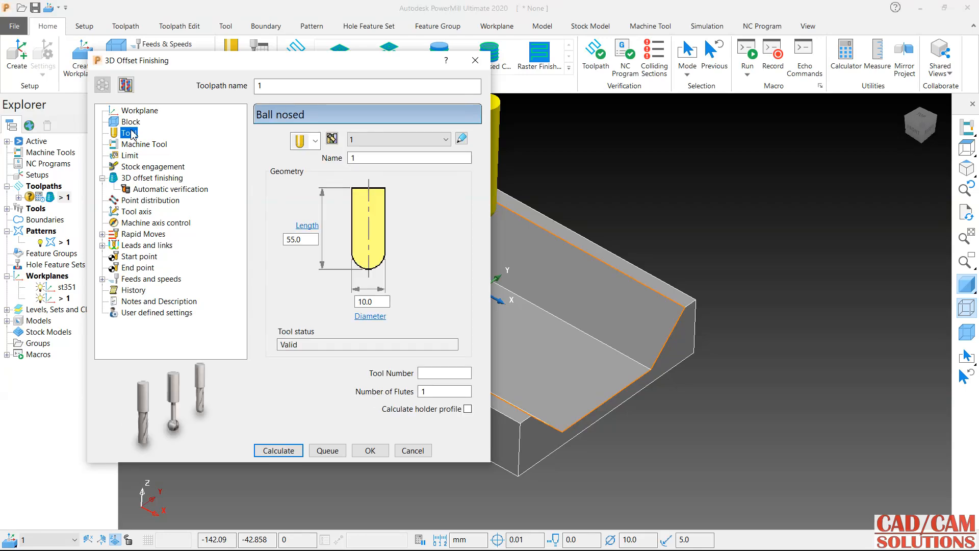
click(142, 167)
click(144, 179)
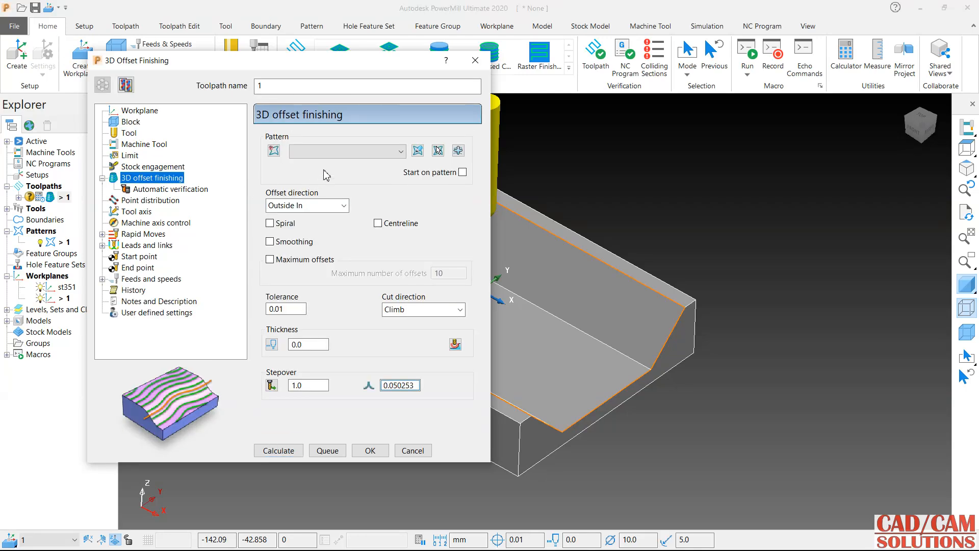
click(352, 151)
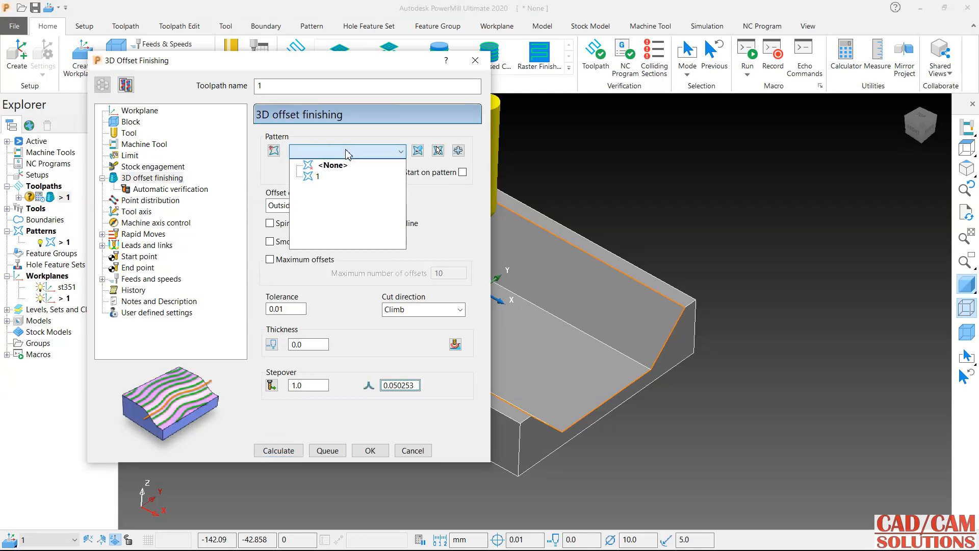
click(316, 177)
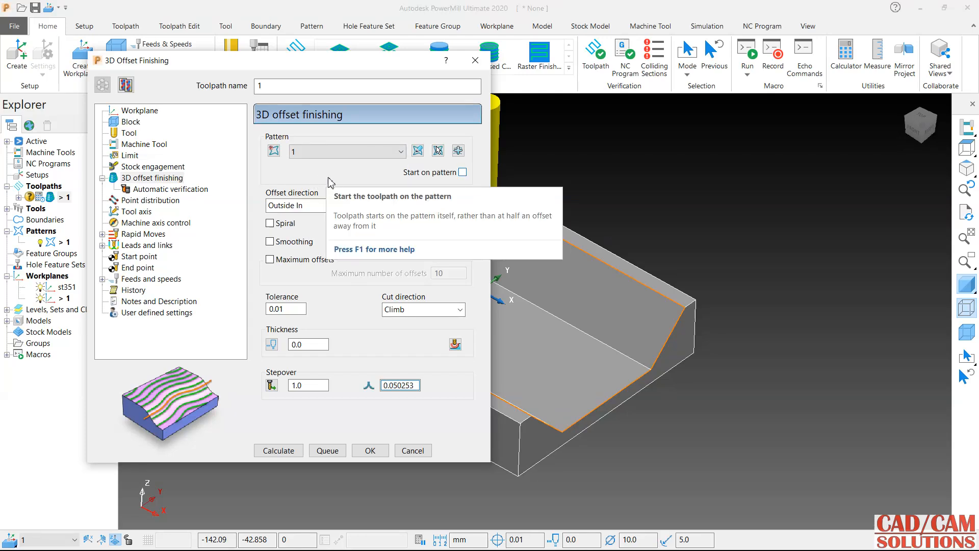
click(370, 450)
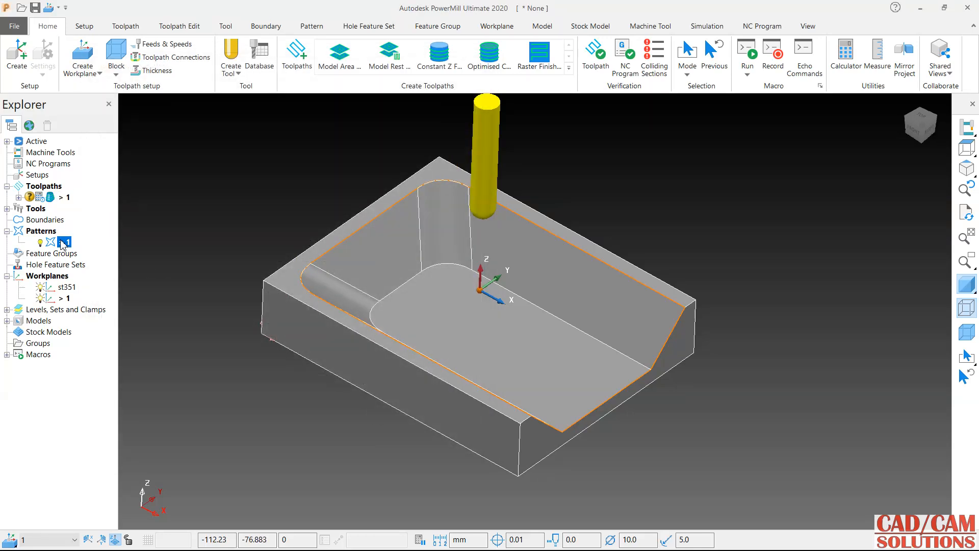
- Reopen pattern 1 in the Curve Editor, delete the circle of radius 30, and accept the edit
right_click(62, 243)
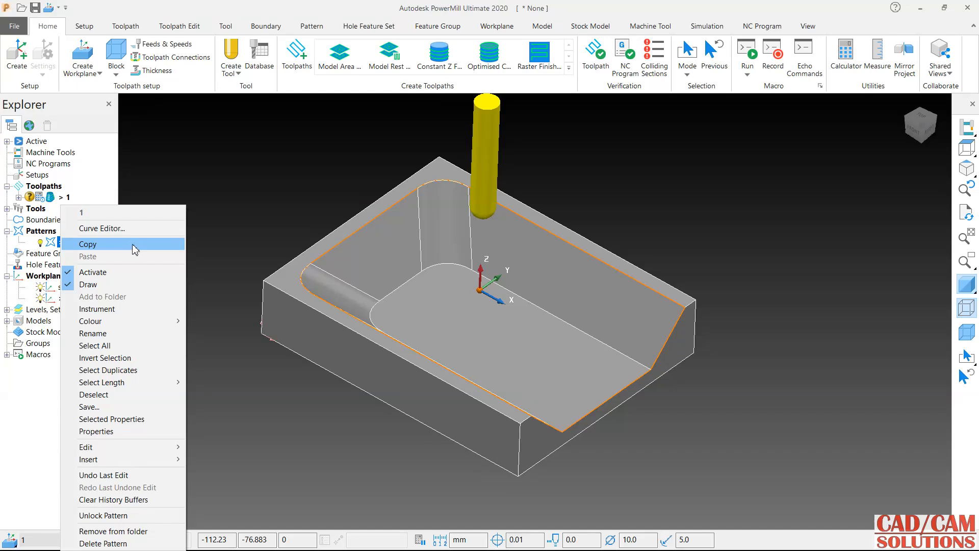
click(140, 228)
middle_drag(360, 400, 458, 227)
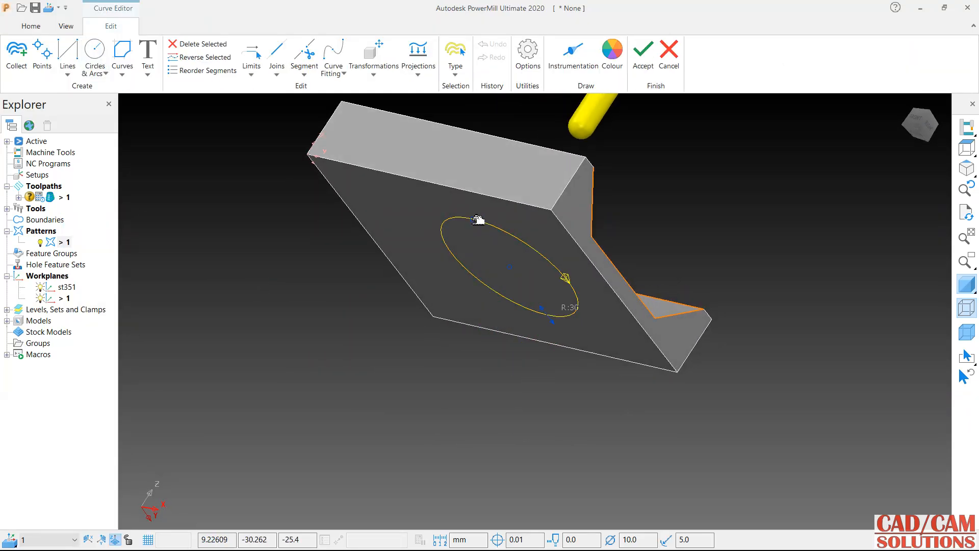
click(176, 45)
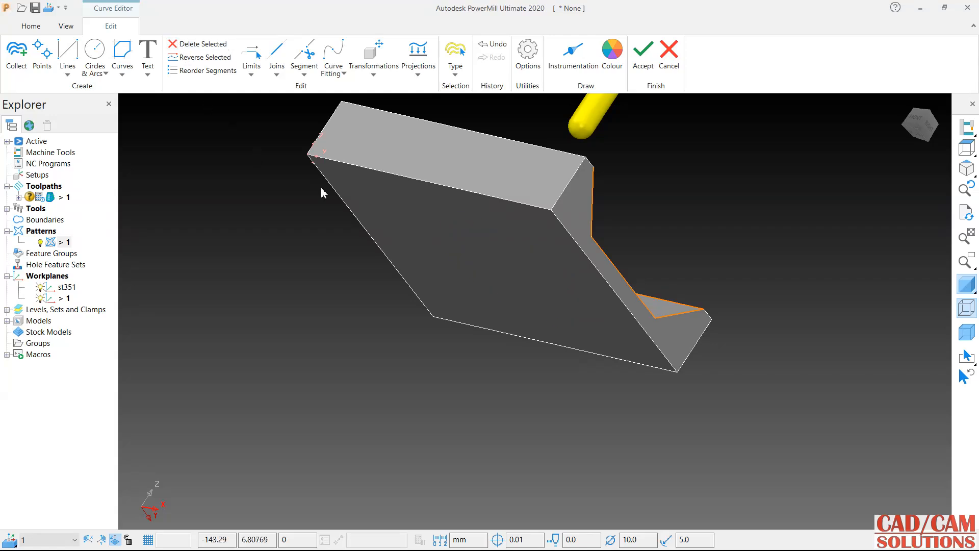
click(643, 61)
middle_drag(413, 185, 461, 319)
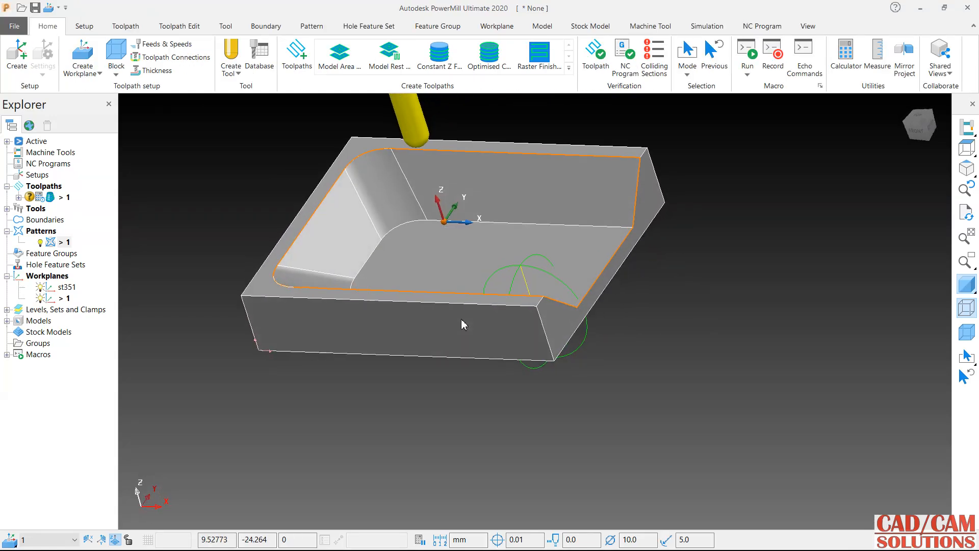
- Create a second empty pattern and open it in the Curve Editor
right_click(40, 231)
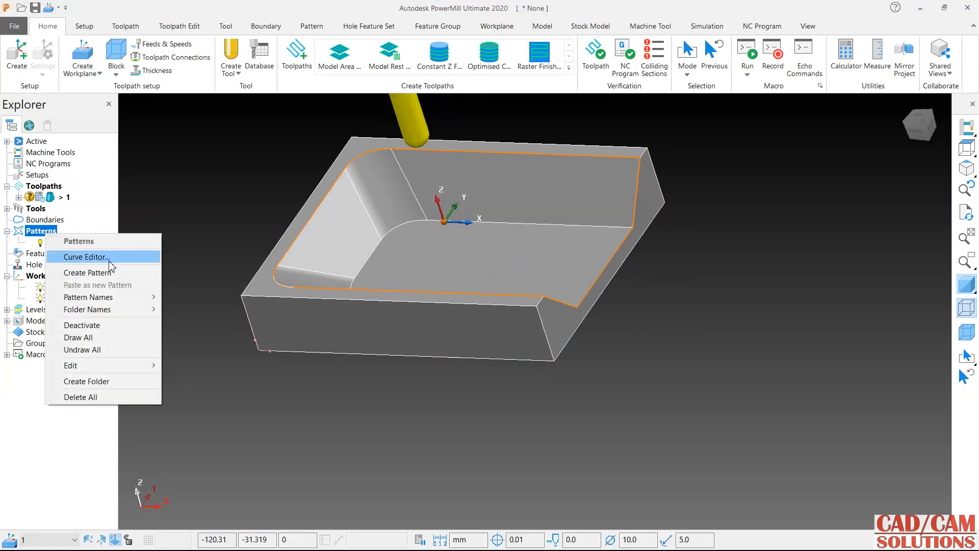
click(94, 271)
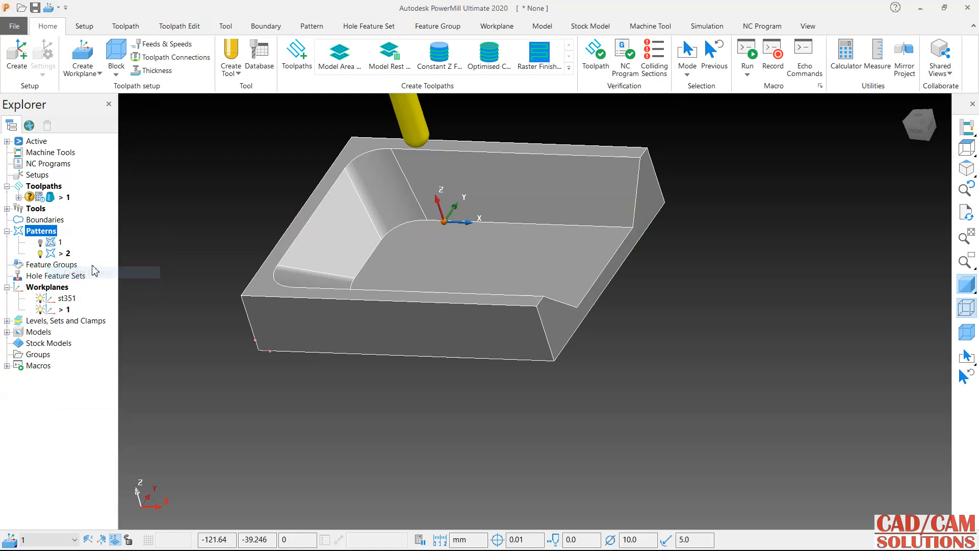
right_click(61, 253)
click(141, 228)
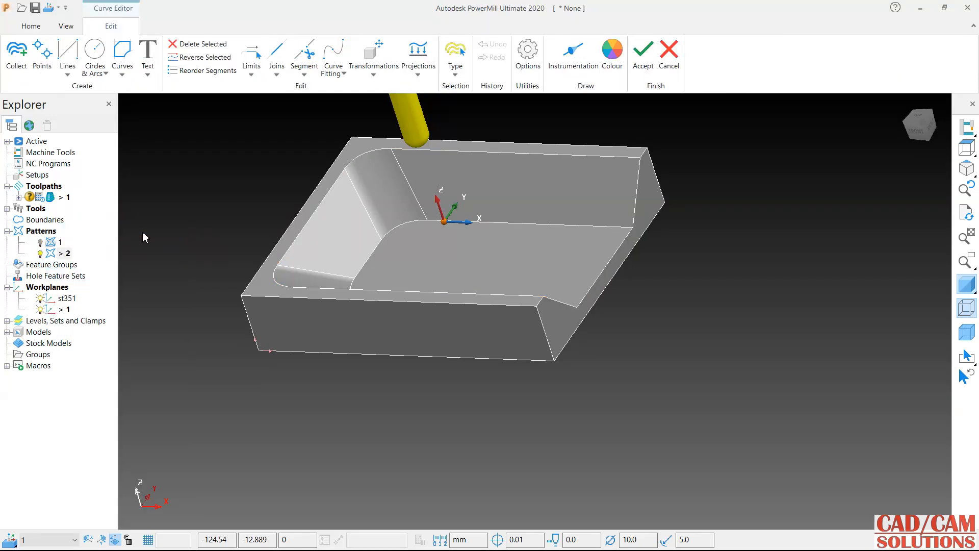
click(919, 118)
click(95, 52)
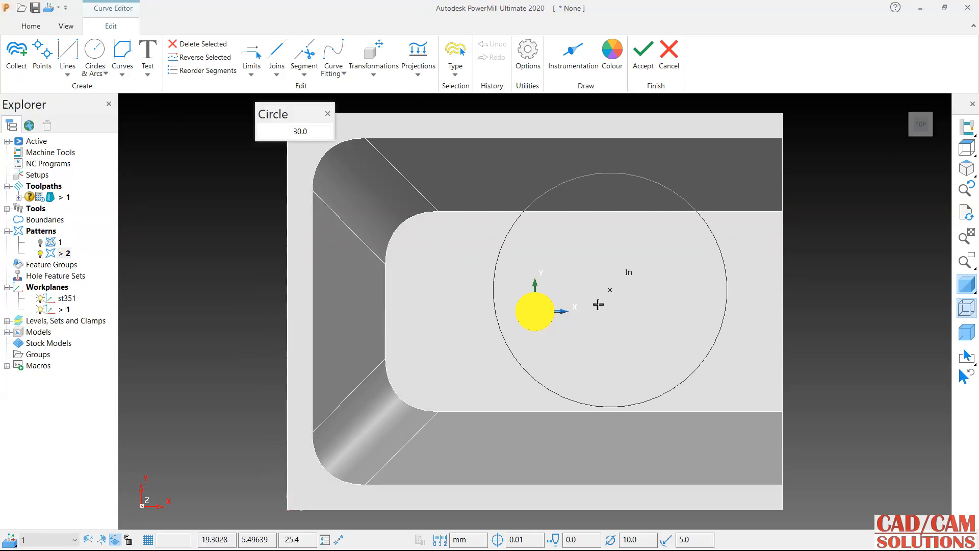
click(669, 51)
- Reopen the settings of toolpath 1, show pattern 1 and hide pattern 2, and calculate the toolpath
middle_drag(562, 365, 646, 406)
scroll(497, 280, down, 2)
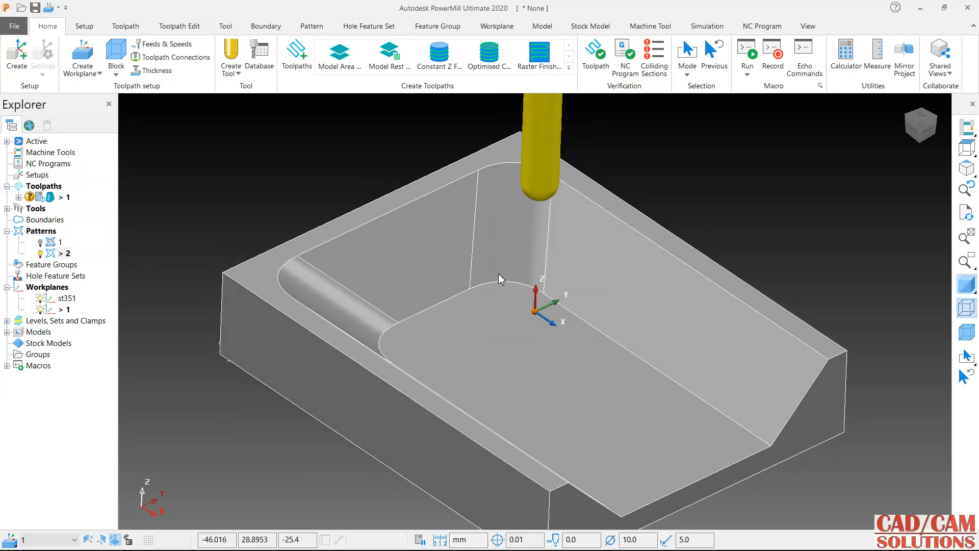
right_click(66, 198)
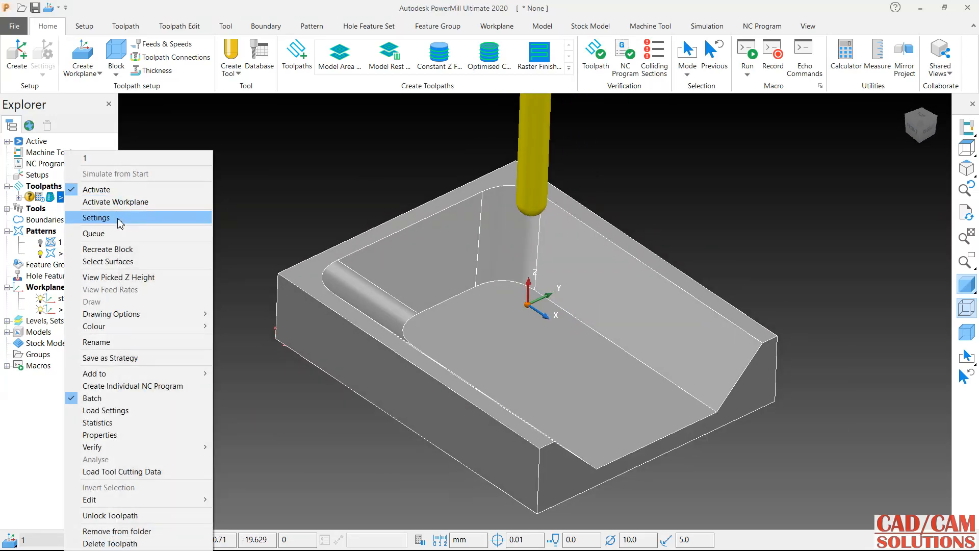
click(115, 217)
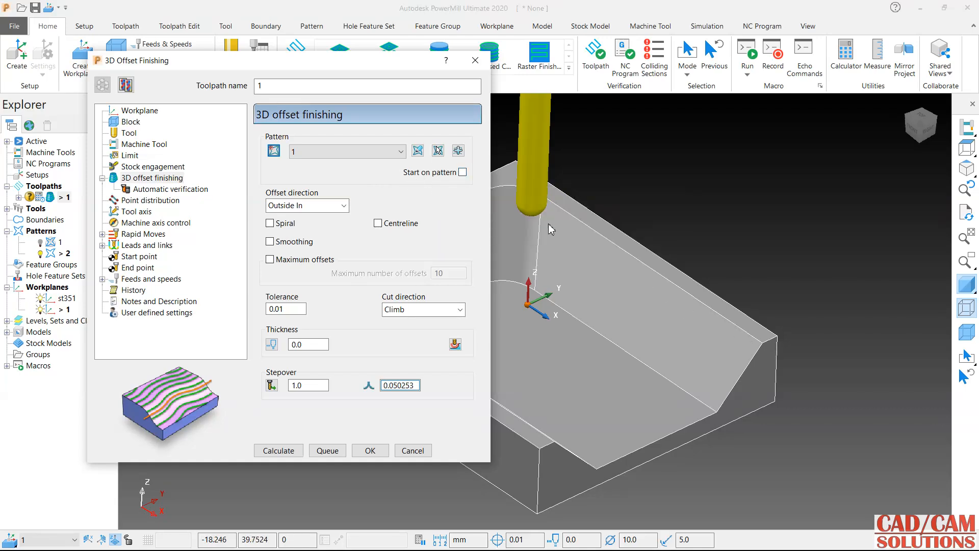
scroll(615, 287, down, 2)
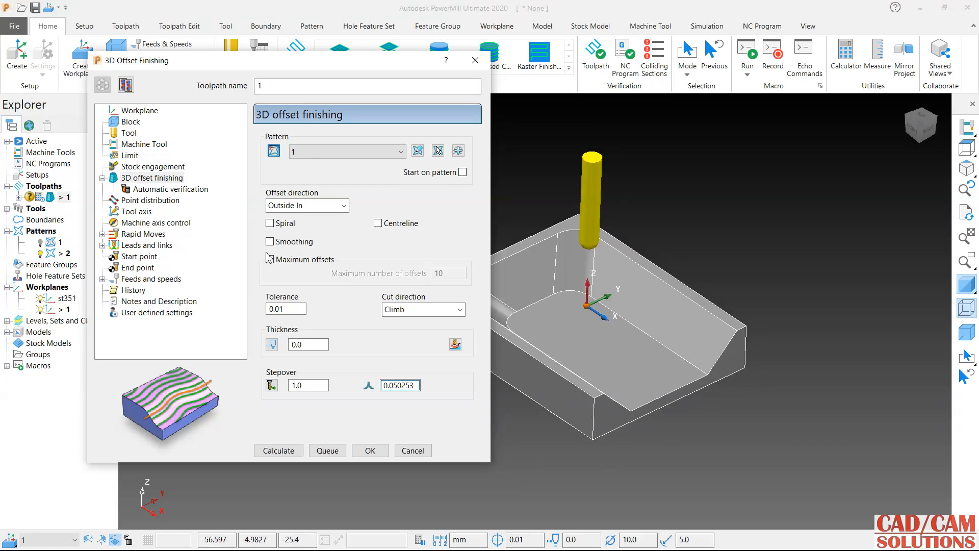
click(45, 250)
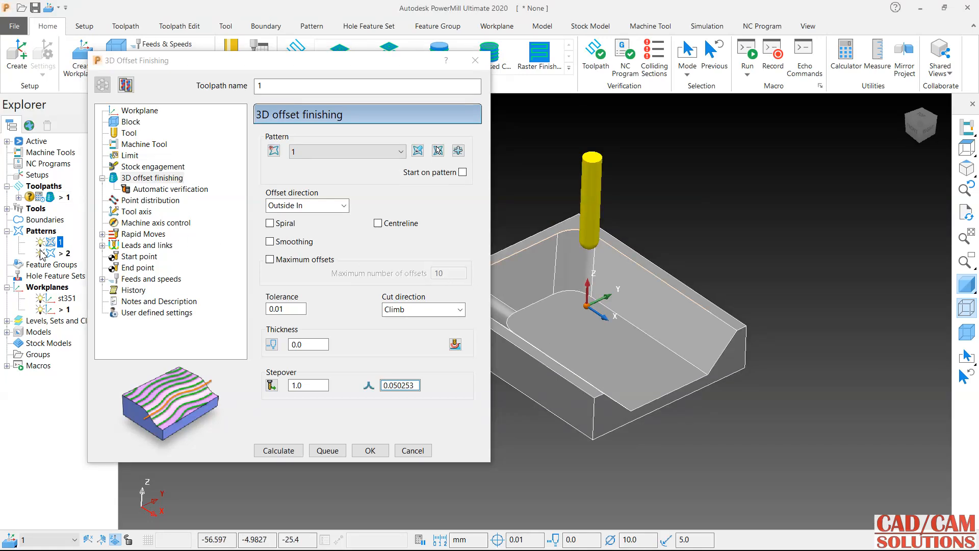
click(41, 253)
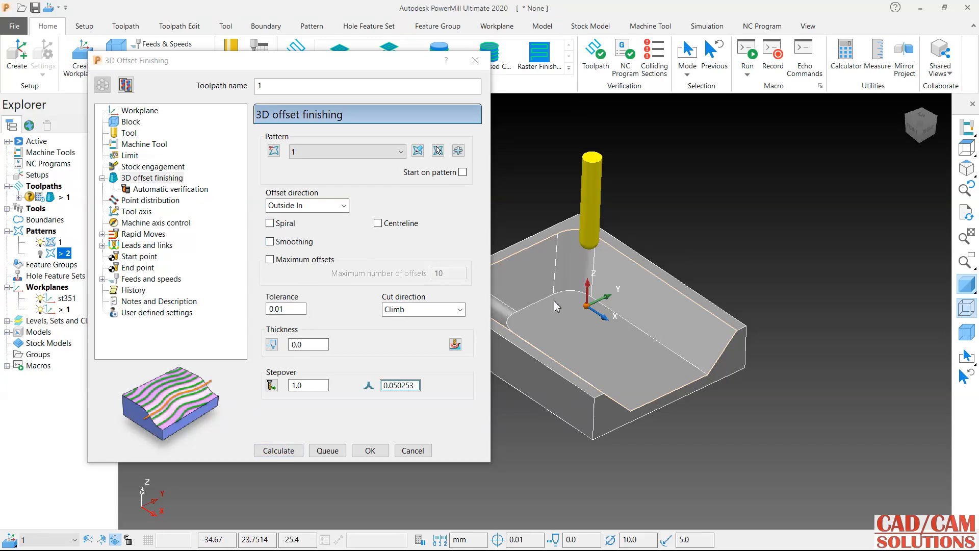
click(278, 450)
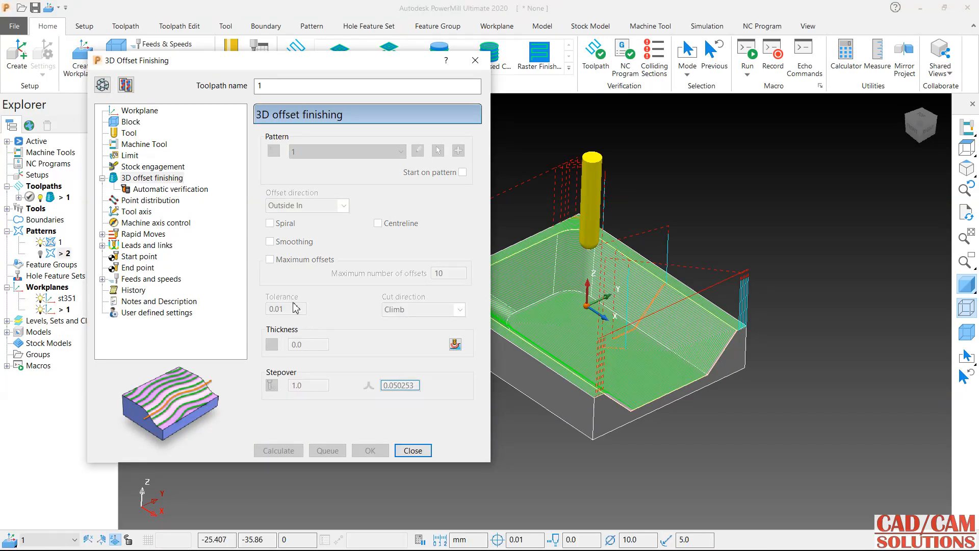
- Edit toolpath 1 to calculate its rapid move heights measured from block and model, and recalculate the toolpath
click(103, 84)
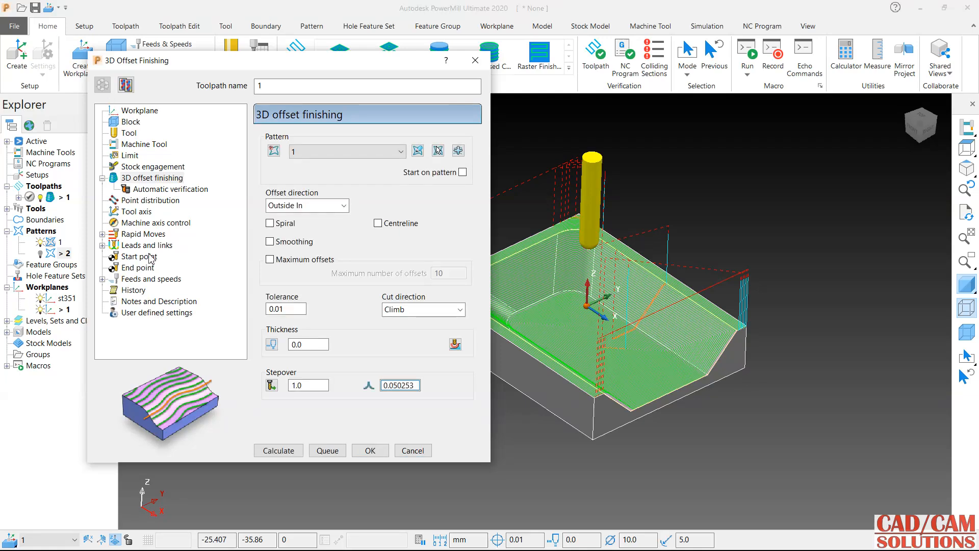
click(147, 234)
click(445, 396)
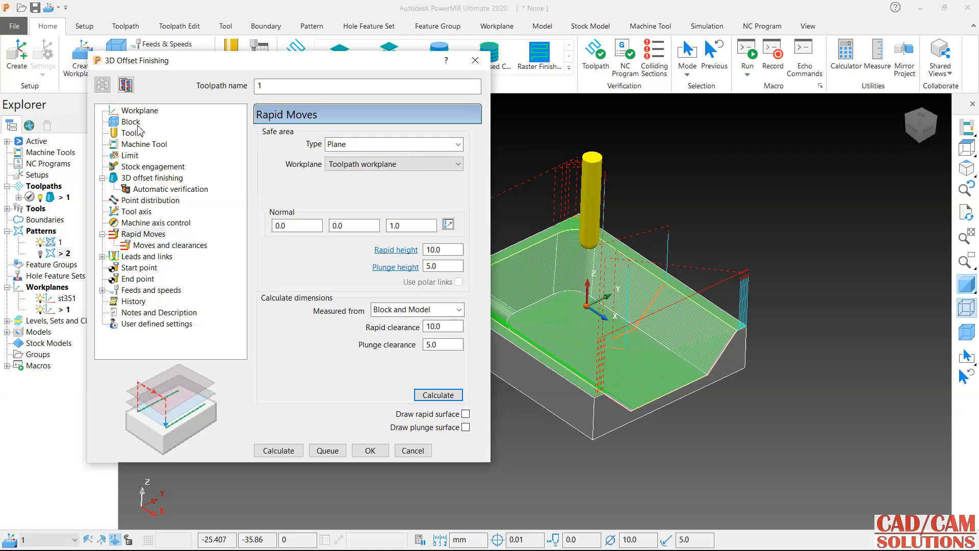
click(295, 450)
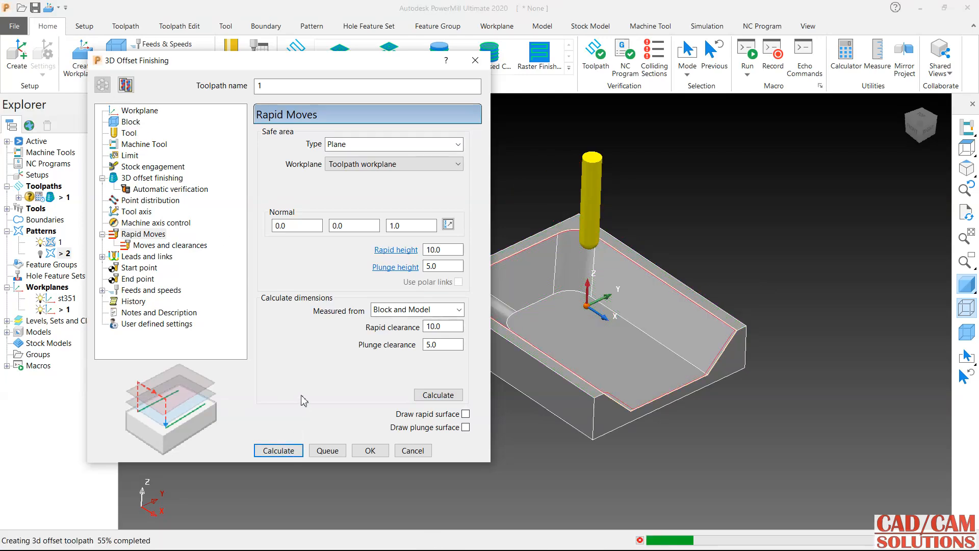
scroll(512, 390, up, 2)
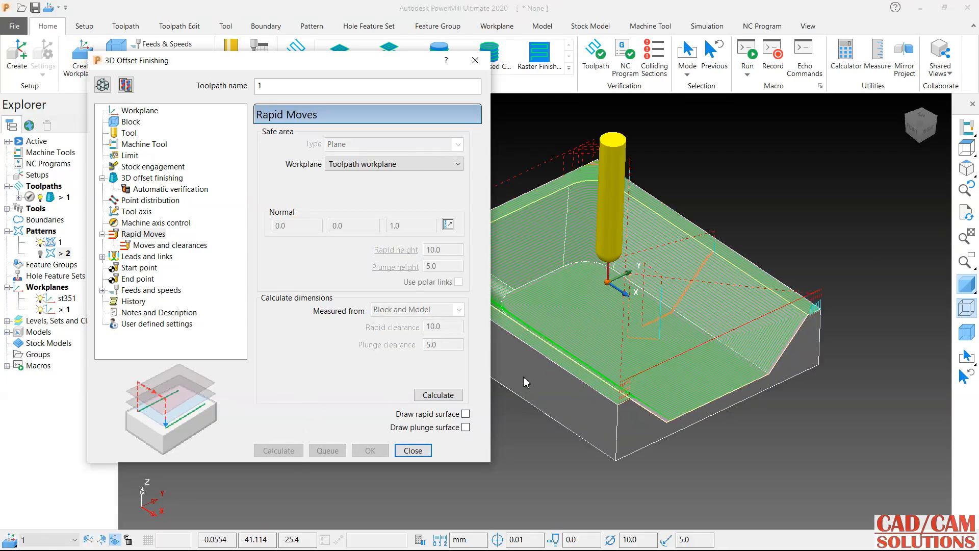
- Return to the 3D offset finishing settings of toolpath 1 and make them editable
click(142, 178)
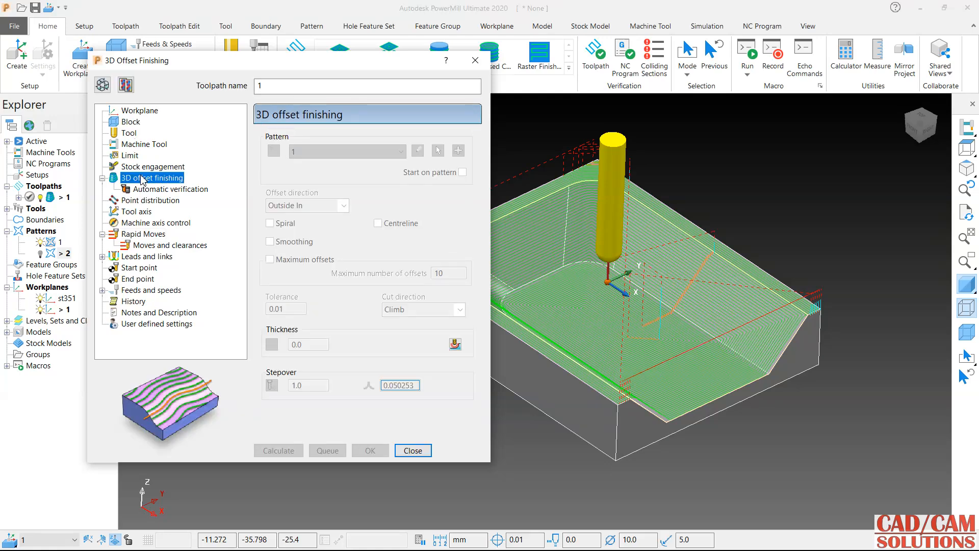
click(97, 85)
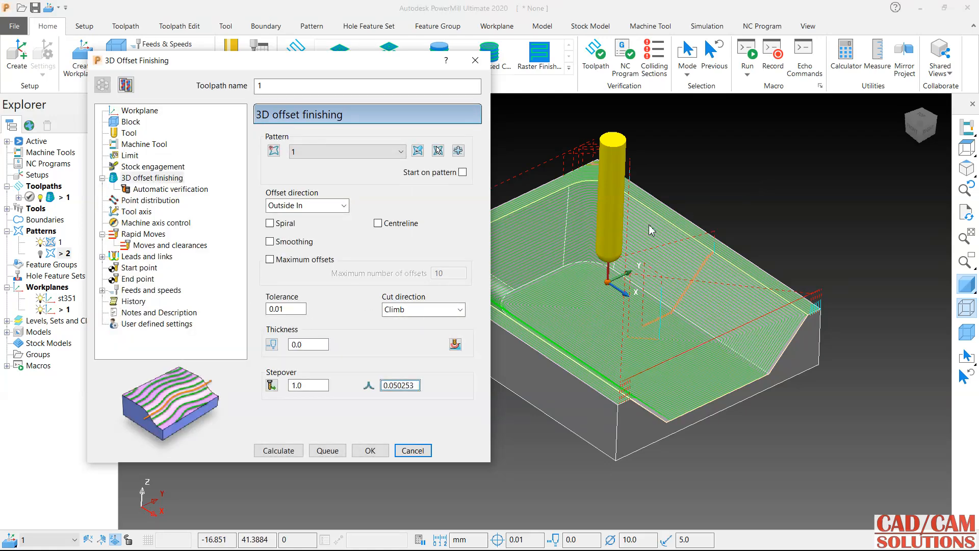
mouse_move(587, 266)
middle_down()
mouse_move(580, 310)
mouse_move(580, 270)
middle_up()
- Load toolpath 1 into the simulation, play it, return to its start and play it again
click(699, 28)
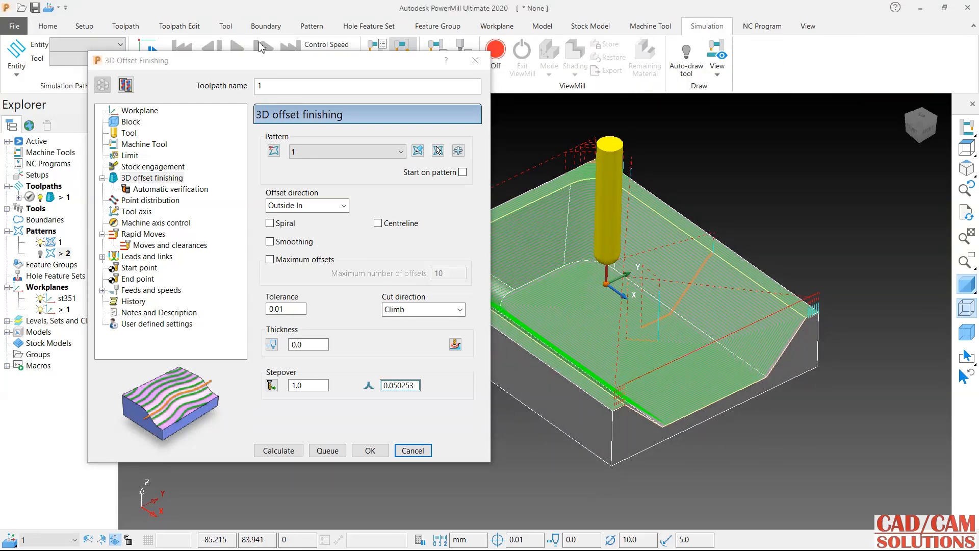
click(120, 44)
click(77, 57)
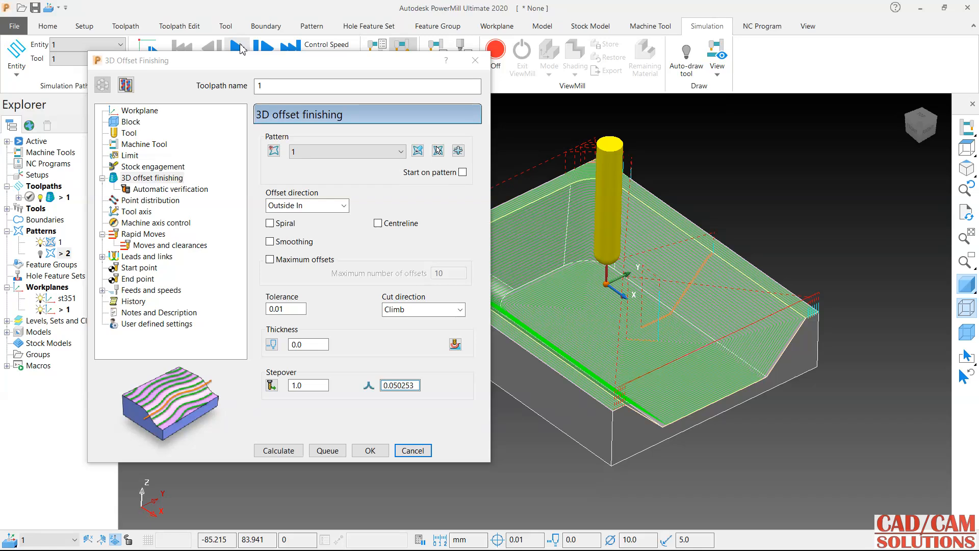
click(239, 47)
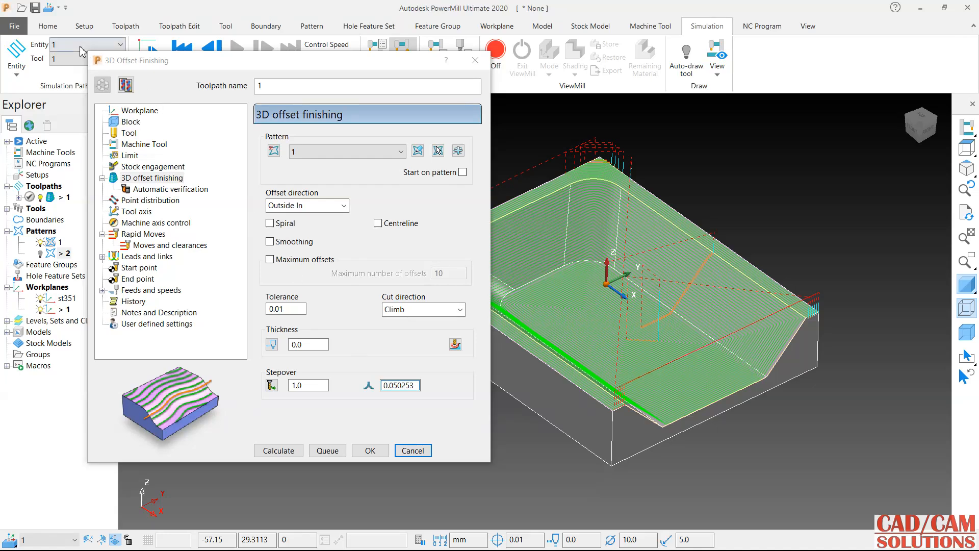
click(180, 47)
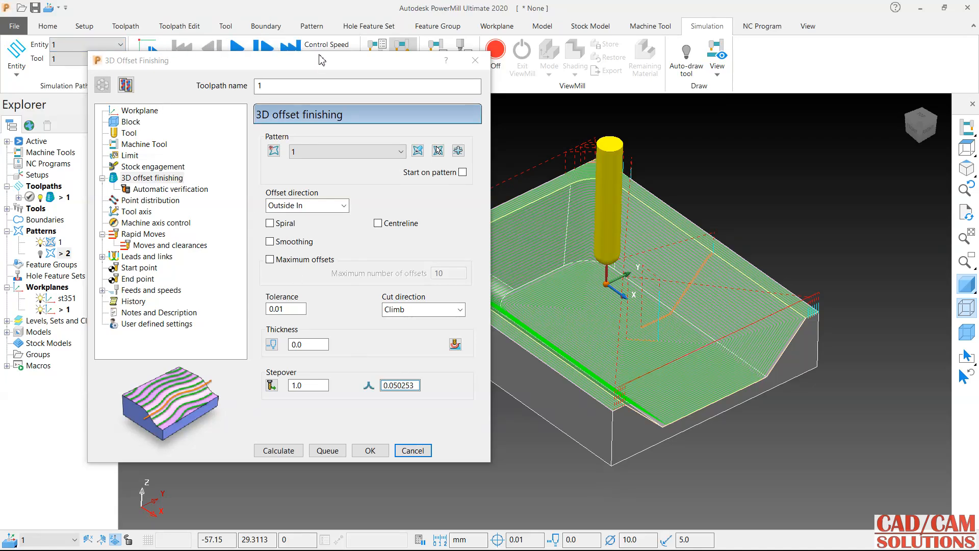
drag(321, 59, 321, 79)
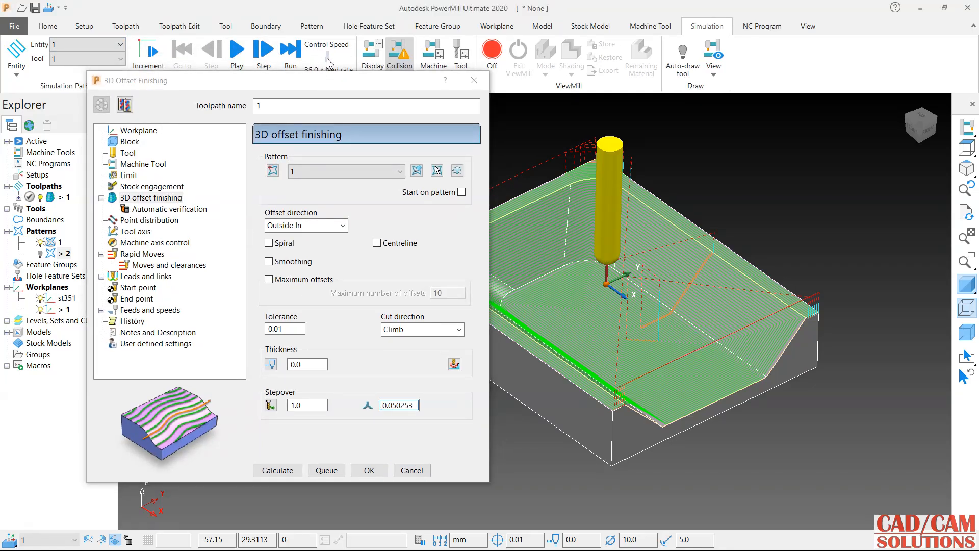
click(239, 52)
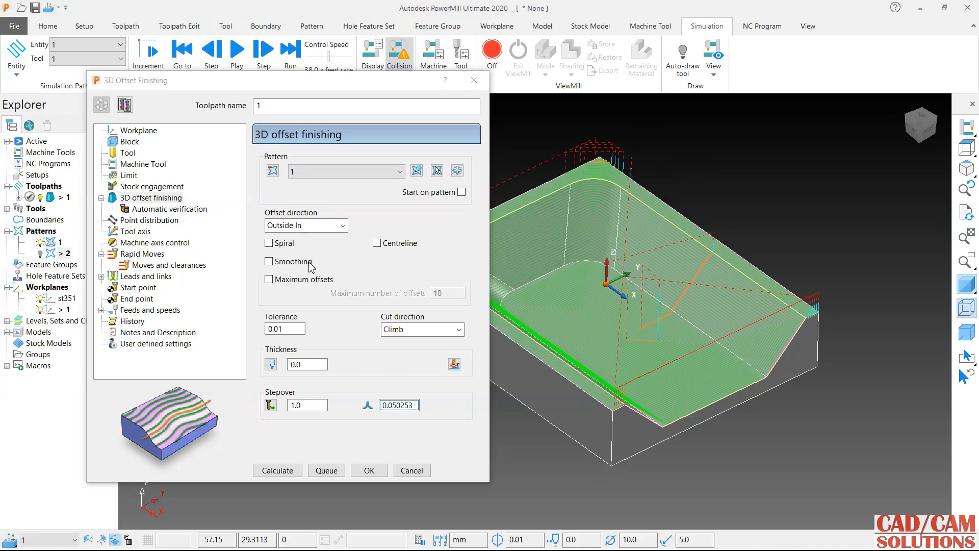
- Change the offset direction of toolpath 1 to Inside Out and recalculate it
click(306, 224)
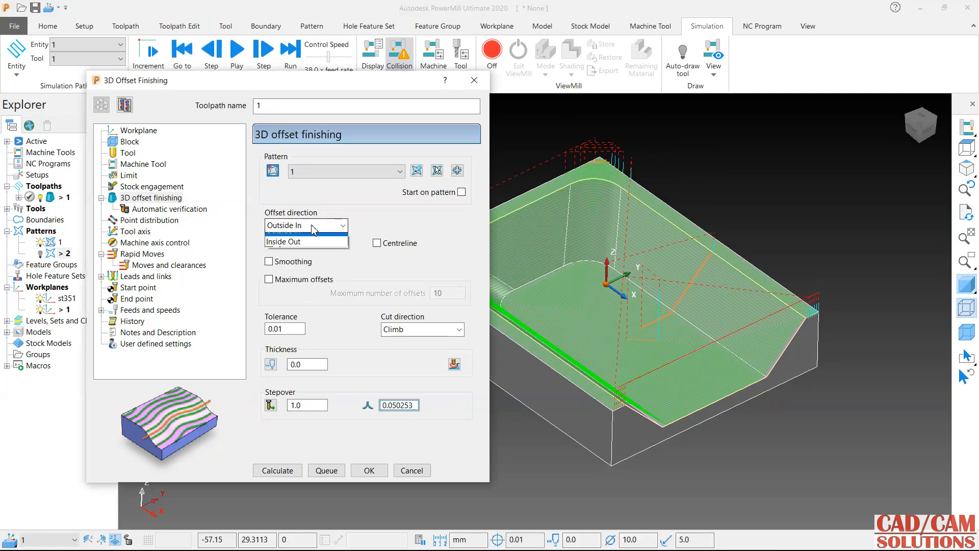
click(288, 243)
click(278, 470)
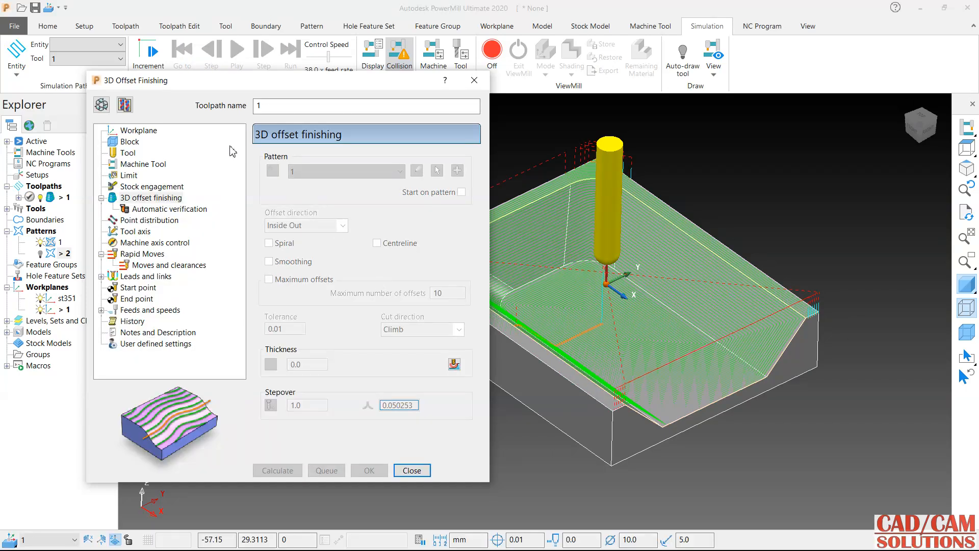
- Simulate the inside-out version of toolpath 1 to check its cutting order
click(100, 48)
click(85, 55)
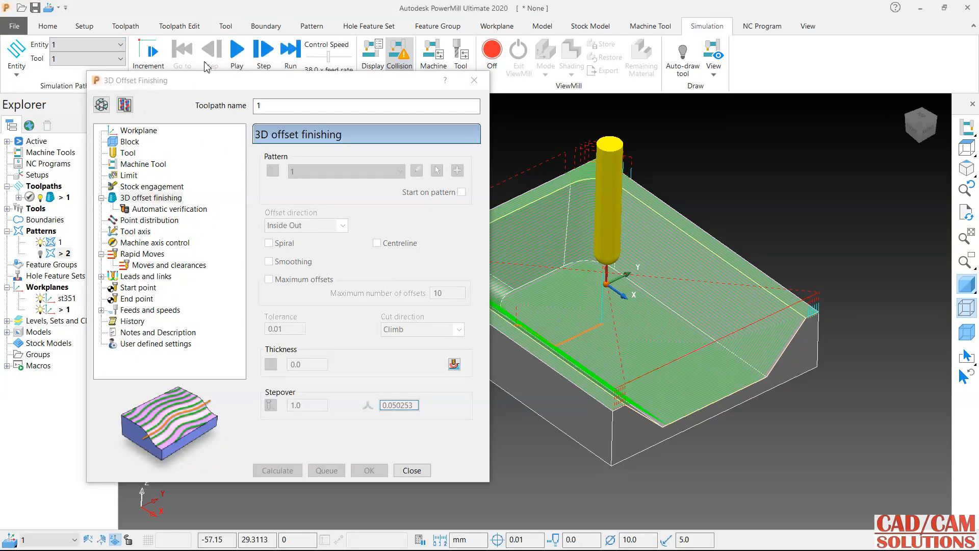
click(235, 51)
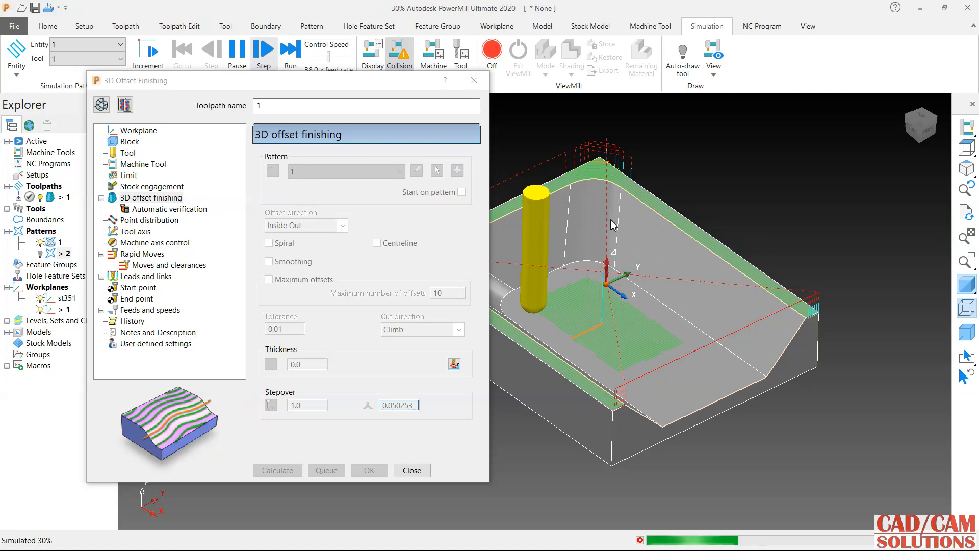
click(238, 52)
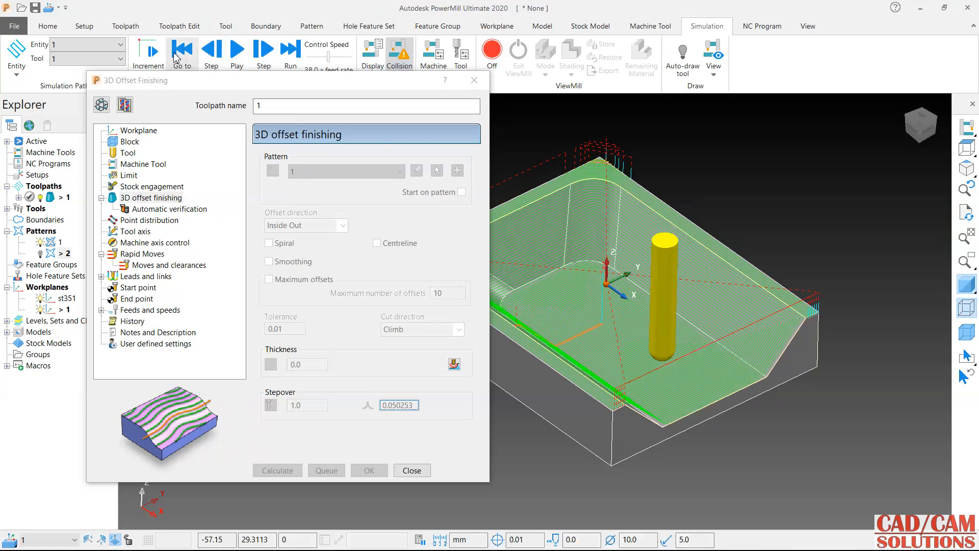
- Edit toolpath 1 to use the Outside In offset direction with Spiral enabled, and recalculate it
click(97, 105)
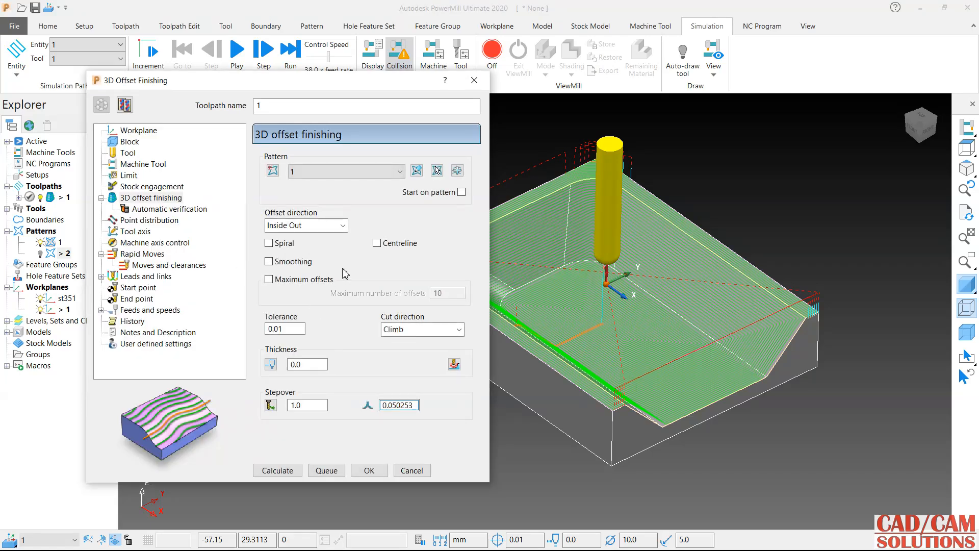
click(321, 231)
click(312, 245)
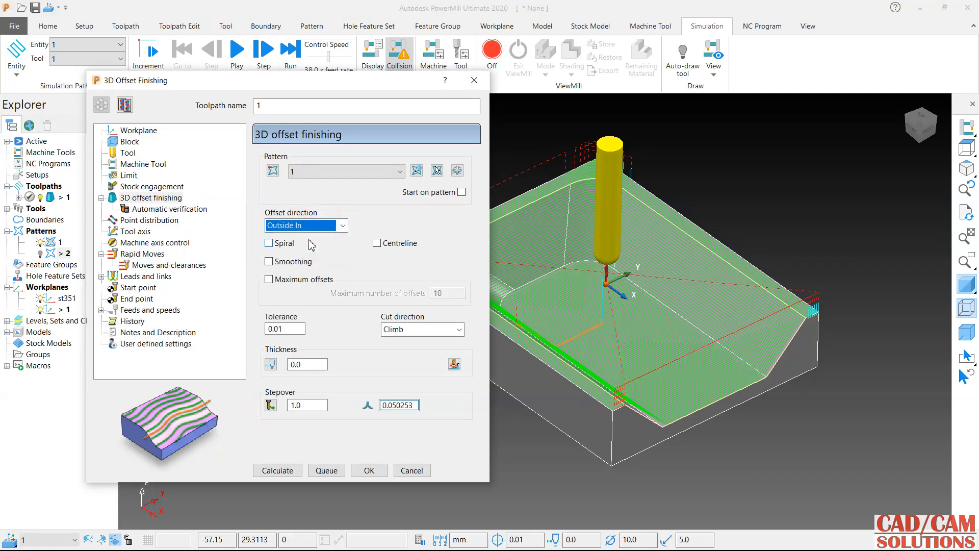
click(269, 243)
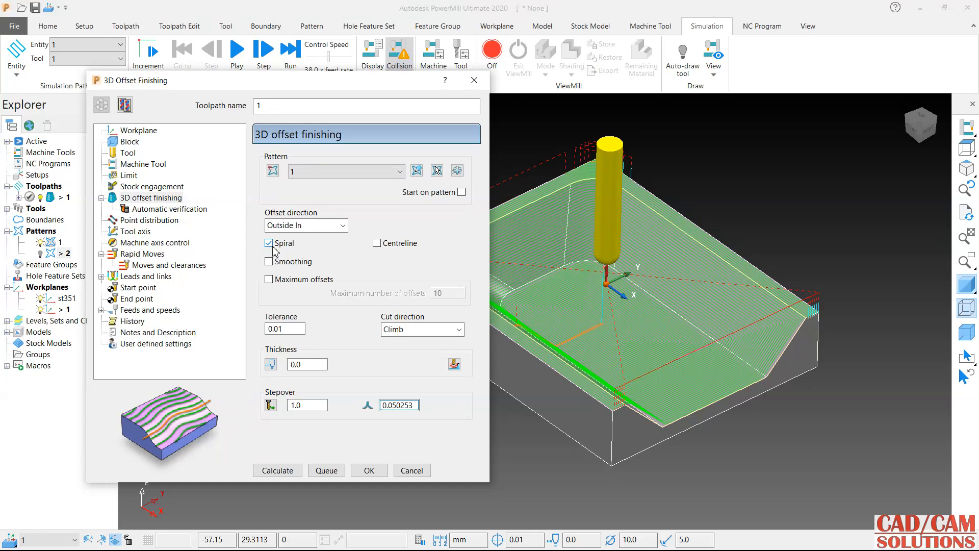
click(278, 470)
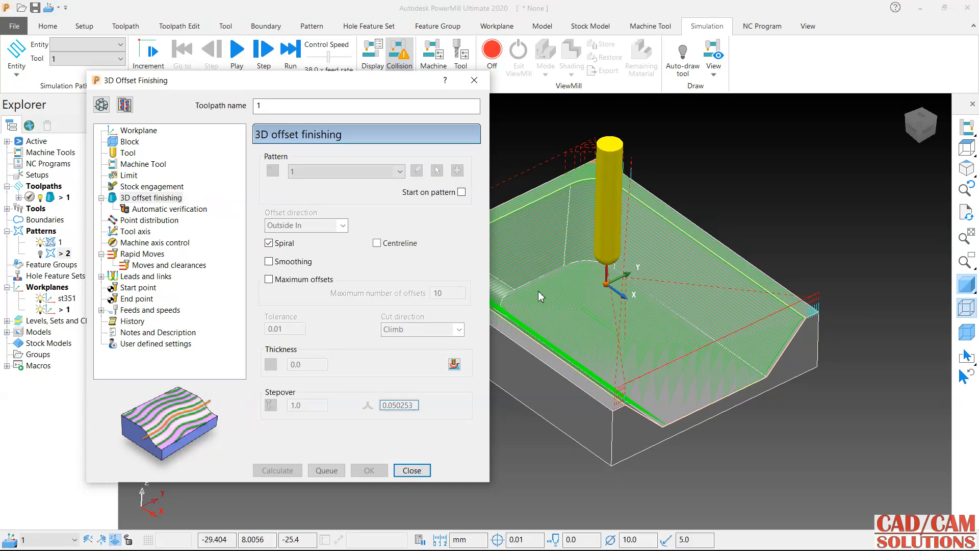
- Simulate the spiral version of toolpath 1 to check the tool's motion
click(87, 45)
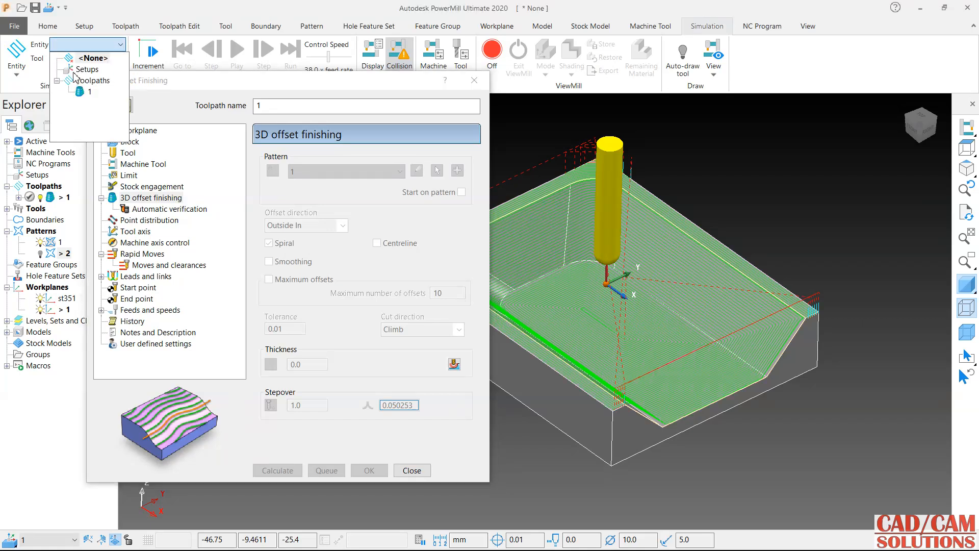
click(76, 92)
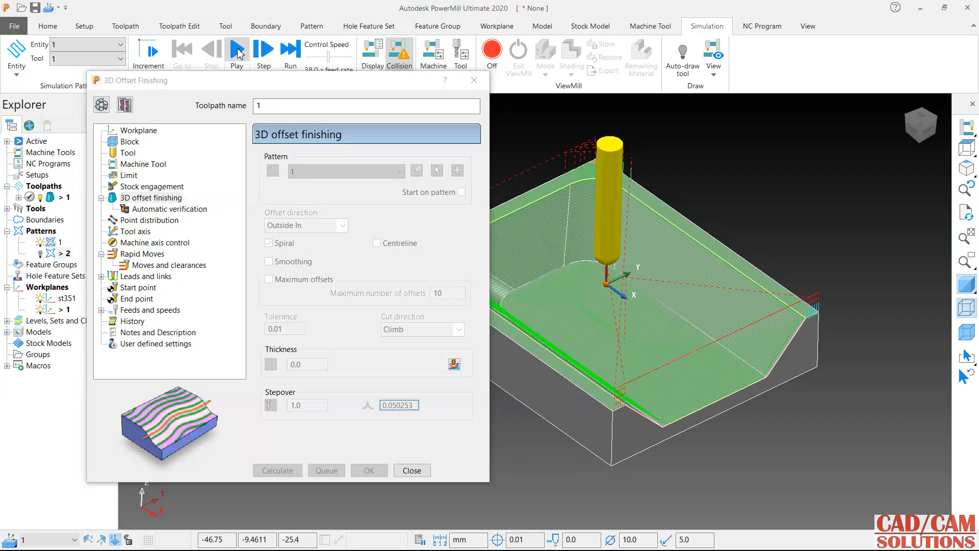
click(238, 53)
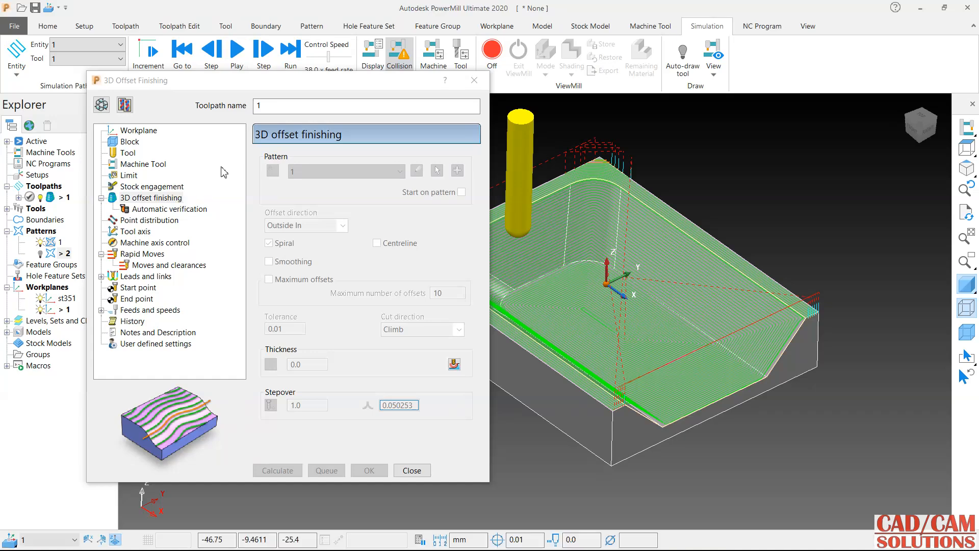
- Edit toolpath 1 to enable Smoothing, recalculate it, and inspect its passes around the pocket corners
click(101, 105)
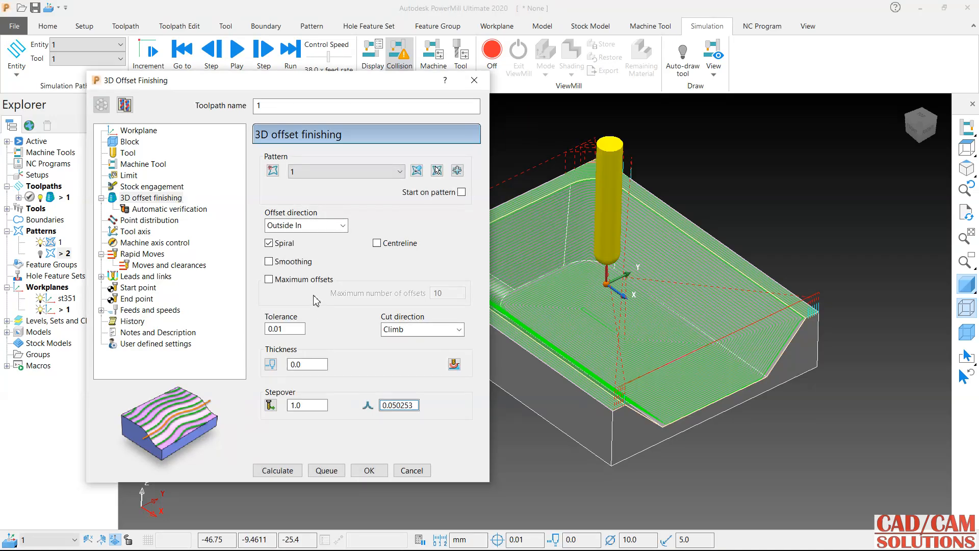
scroll(587, 209, up, 5)
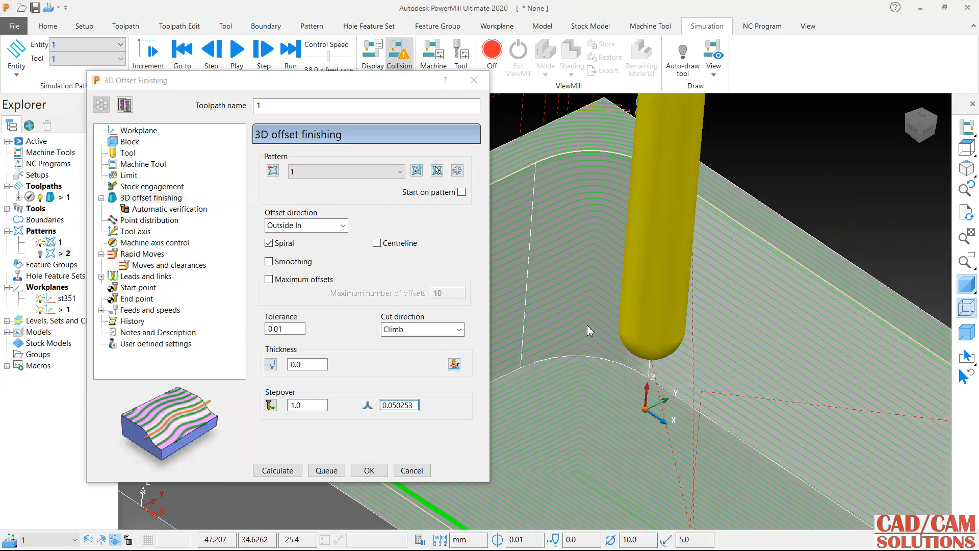
scroll(627, 355, down, 5)
scroll(657, 372, up, 5)
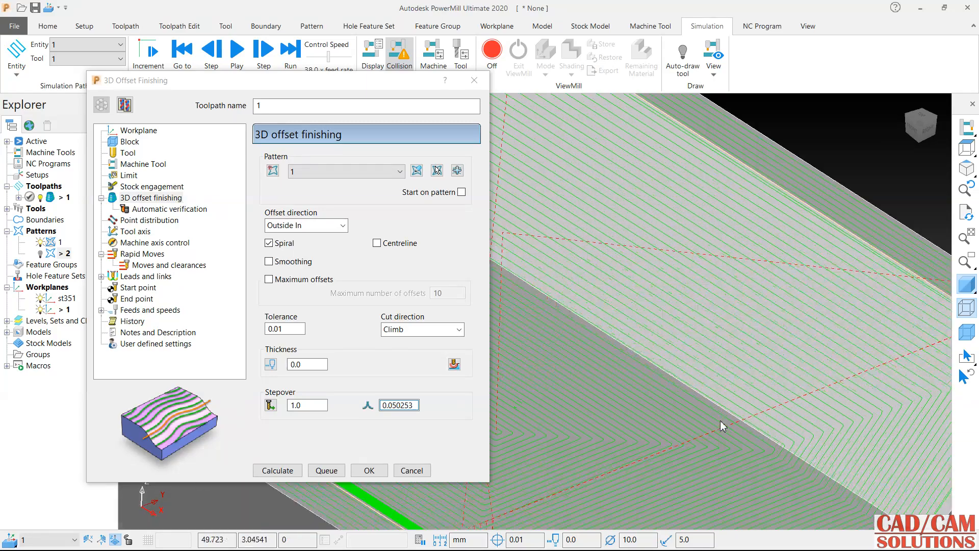
scroll(847, 460, down, 5)
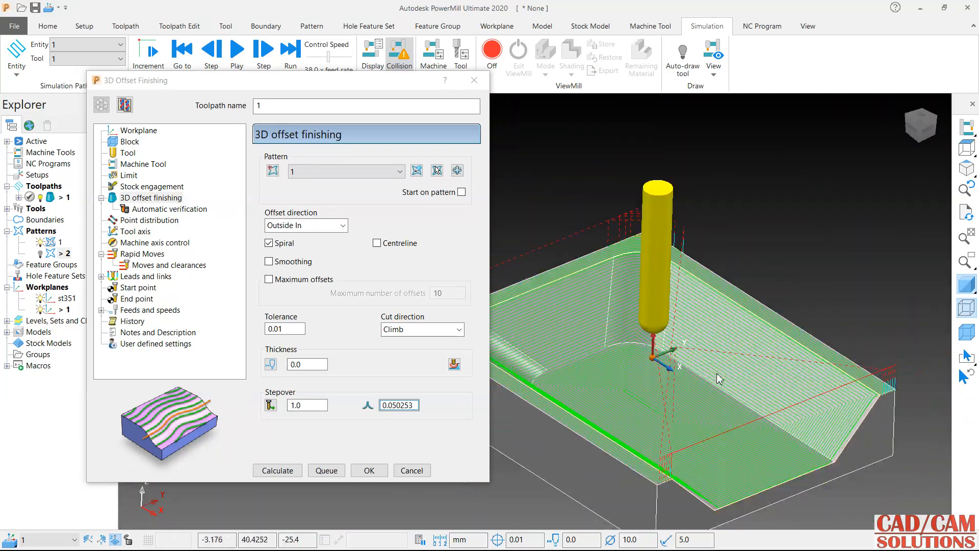
click(284, 268)
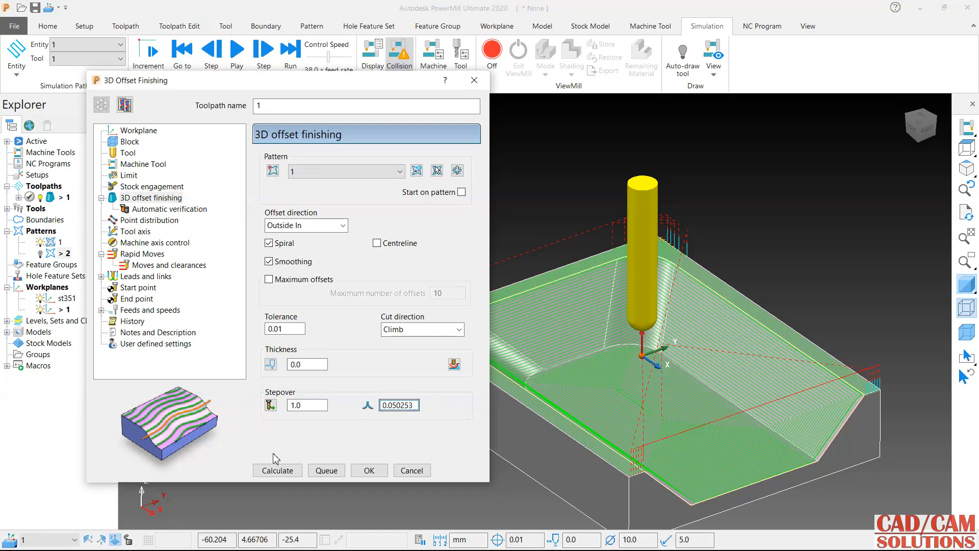
click(278, 470)
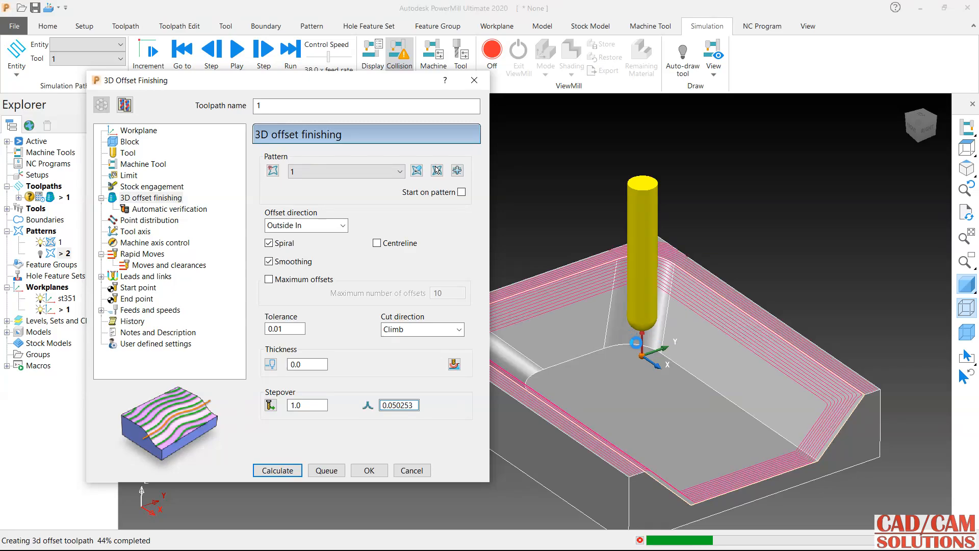
scroll(643, 337, up, 5)
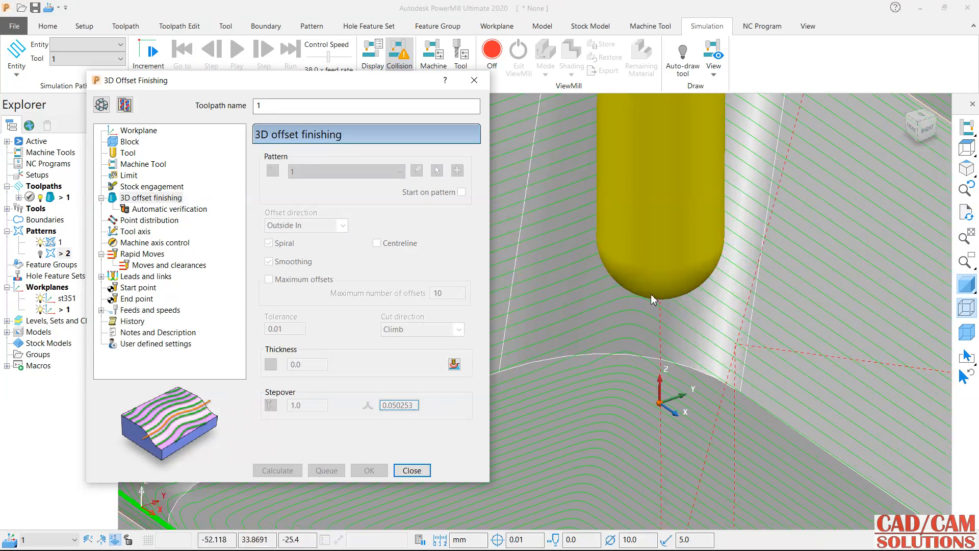
scroll(670, 346, down, 3)
middle_drag(670, 357, 597, 383)
middle_drag(659, 386, 794, 351)
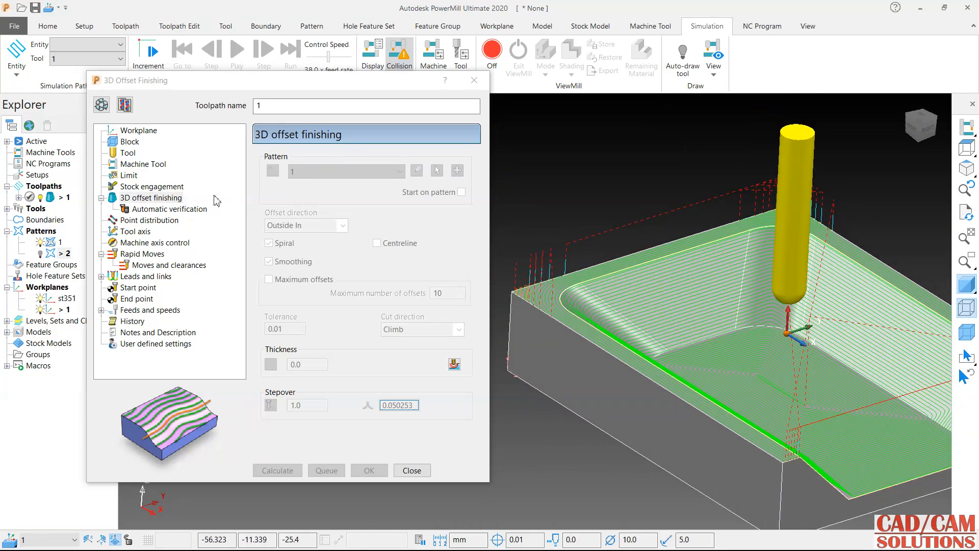
- Edit toolpath 1 to enable Maximum offsets with a limit of 10, and recalculate it
click(101, 106)
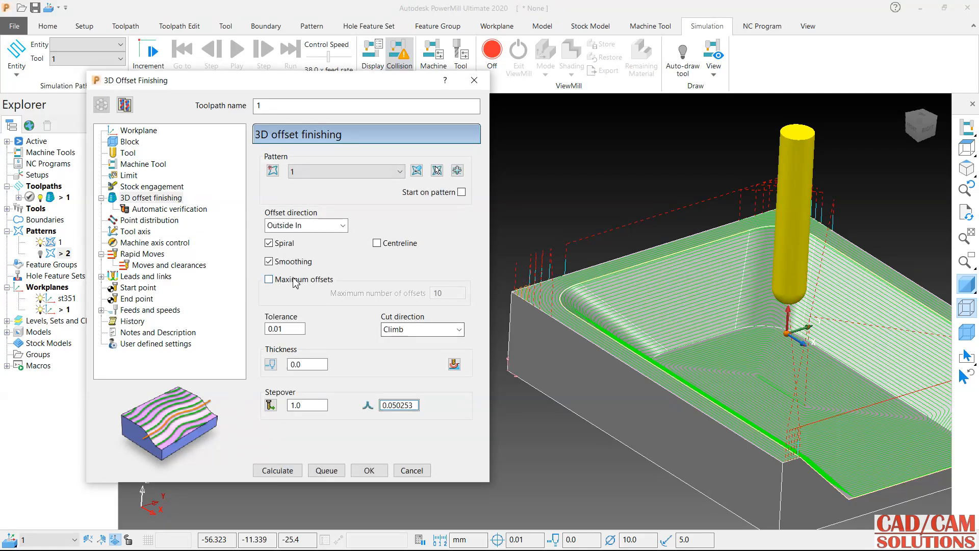
scroll(687, 351, down, 3)
scroll(819, 401, up, 2)
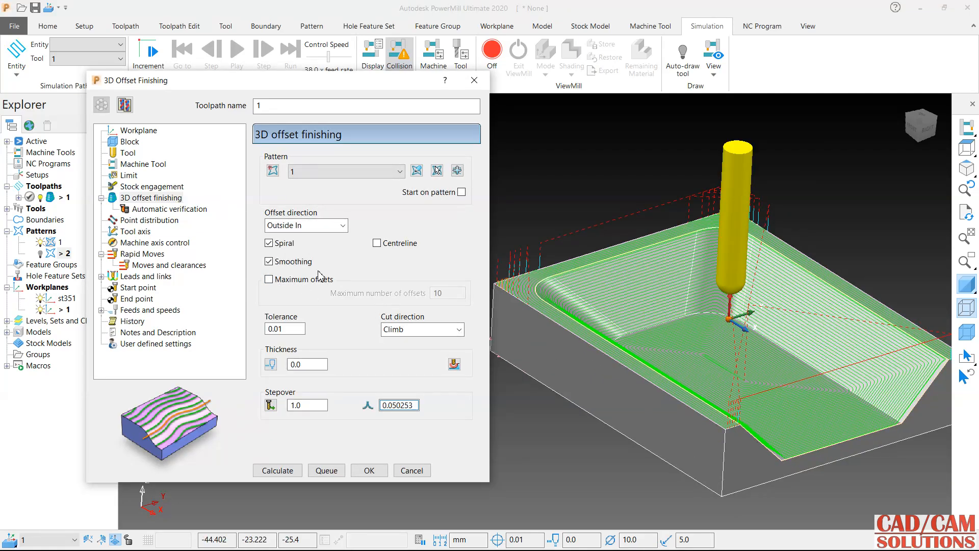
click(268, 279)
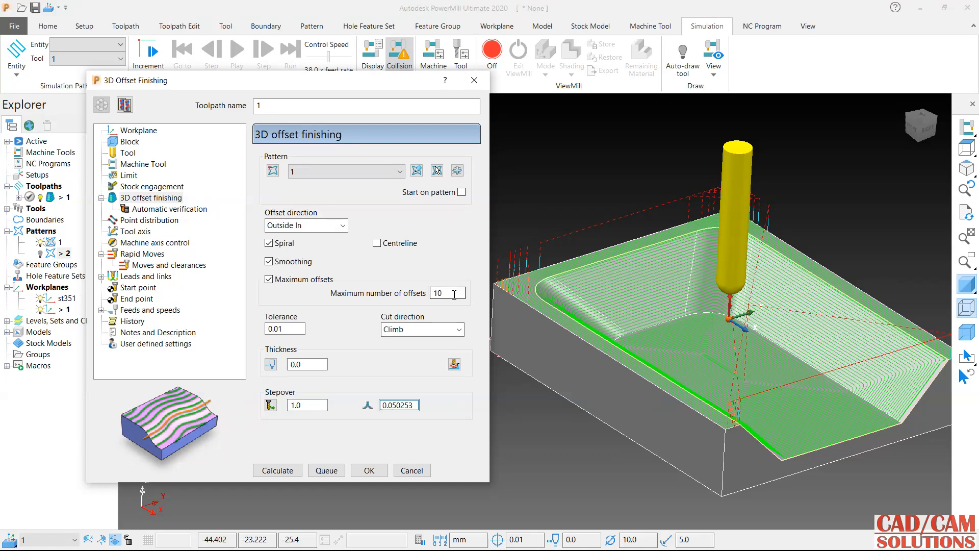
click(278, 469)
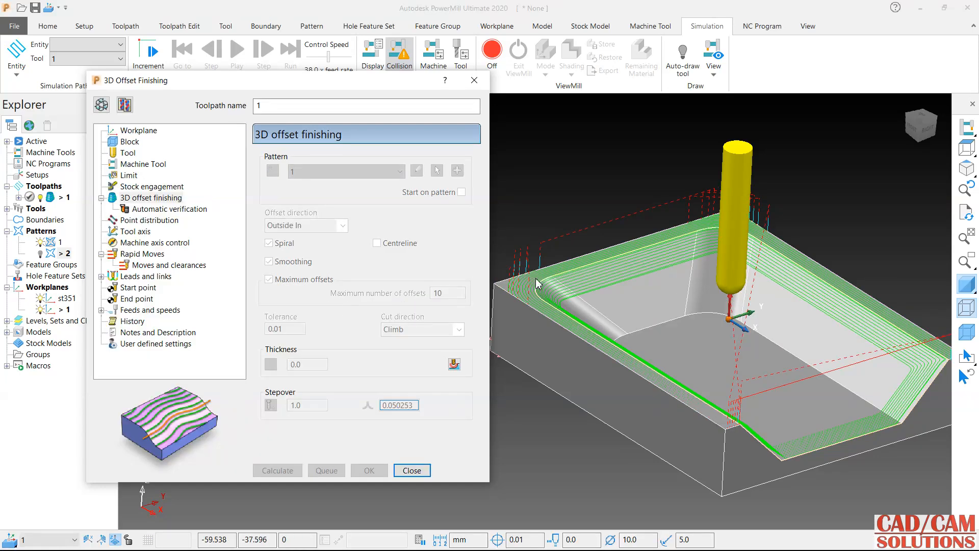
- Examine the limited offsets around the pocket rim with model shading turned off, and restore the shading
middle_drag(538, 284, 676, 331)
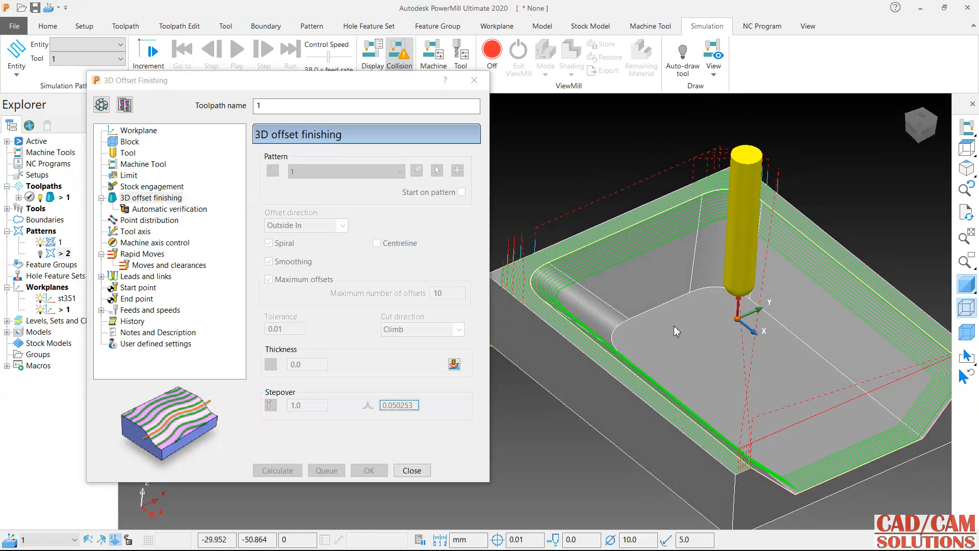
click(970, 291)
middle_drag(867, 291, 697, 262)
scroll(530, 295, up, 3)
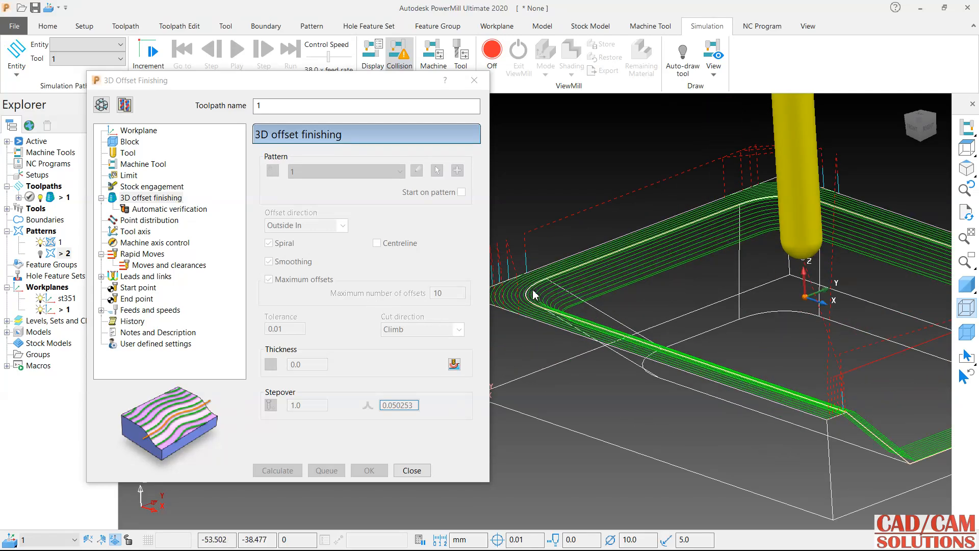
scroll(571, 299, down, 5)
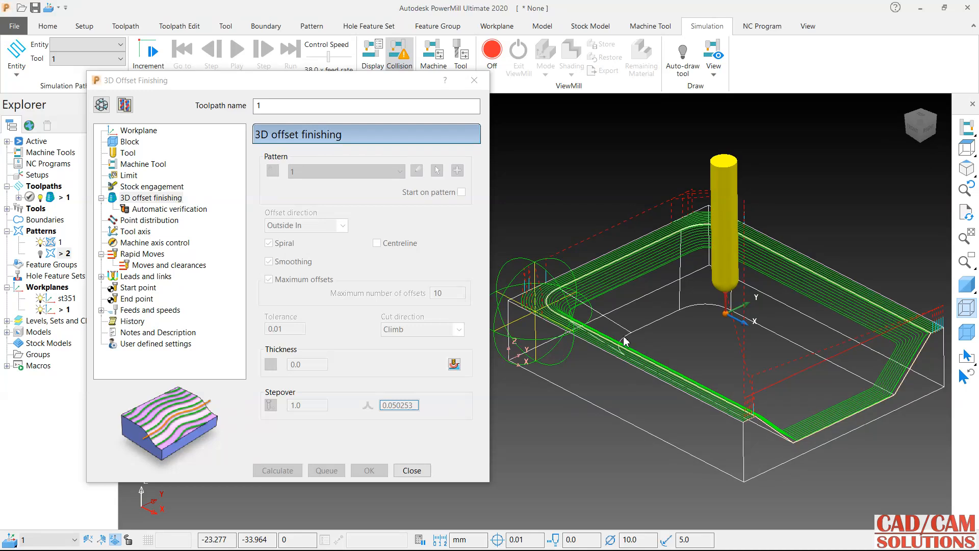
click(967, 284)
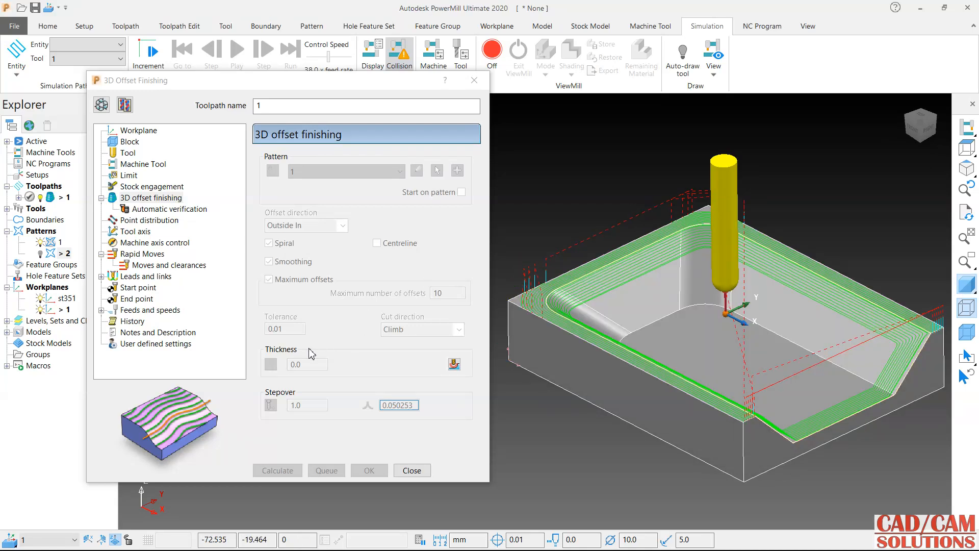
- Switch toolpath 1 to pattern 2, recalculate it, and inspect the offsets around the pocket floor
click(101, 105)
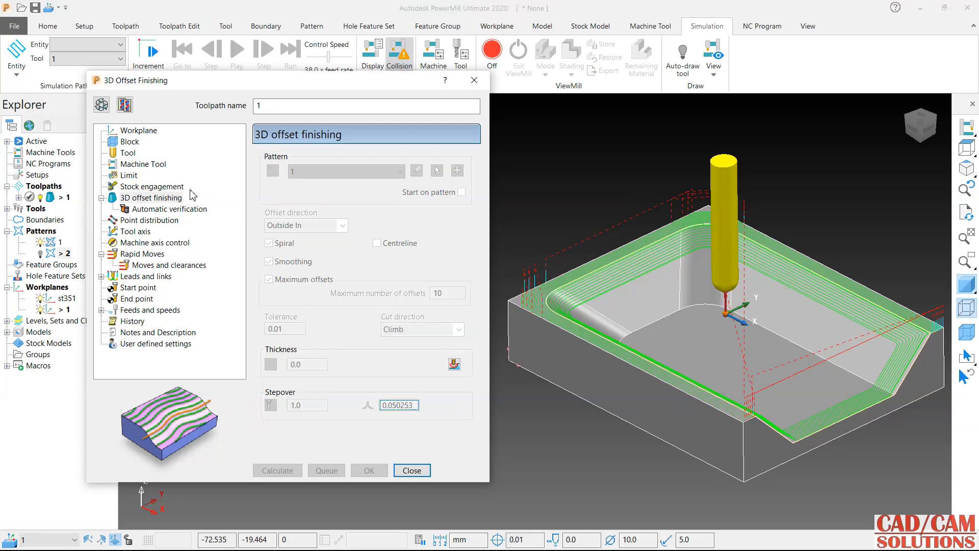
click(102, 106)
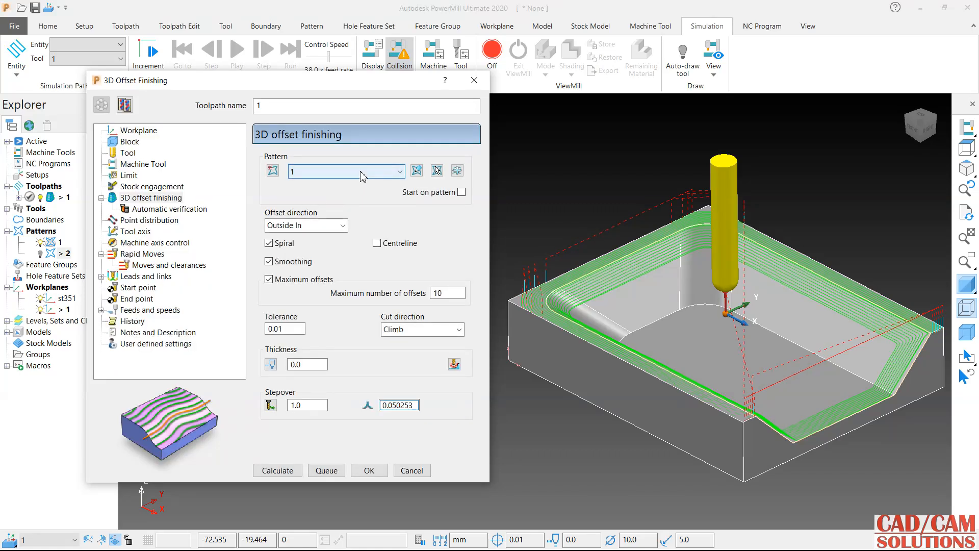
click(387, 171)
click(316, 208)
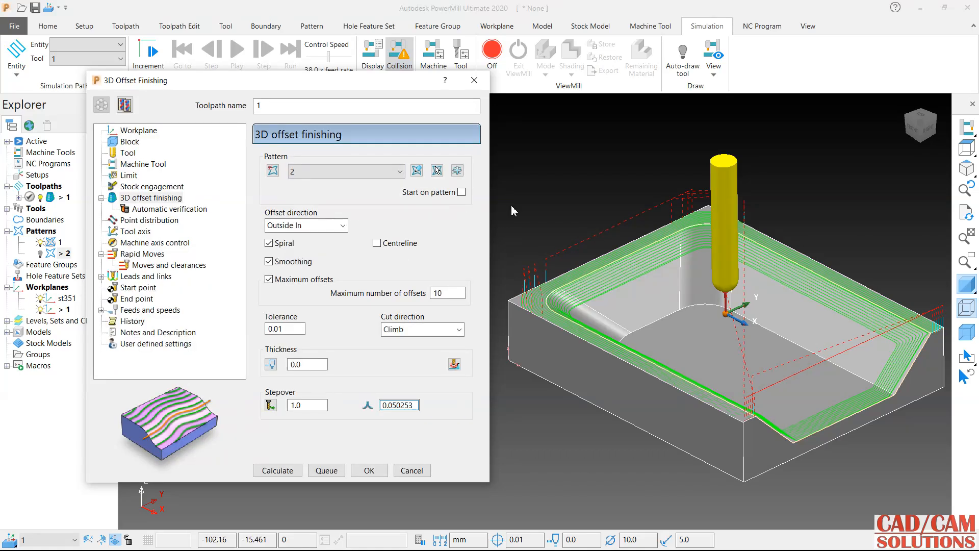
click(278, 470)
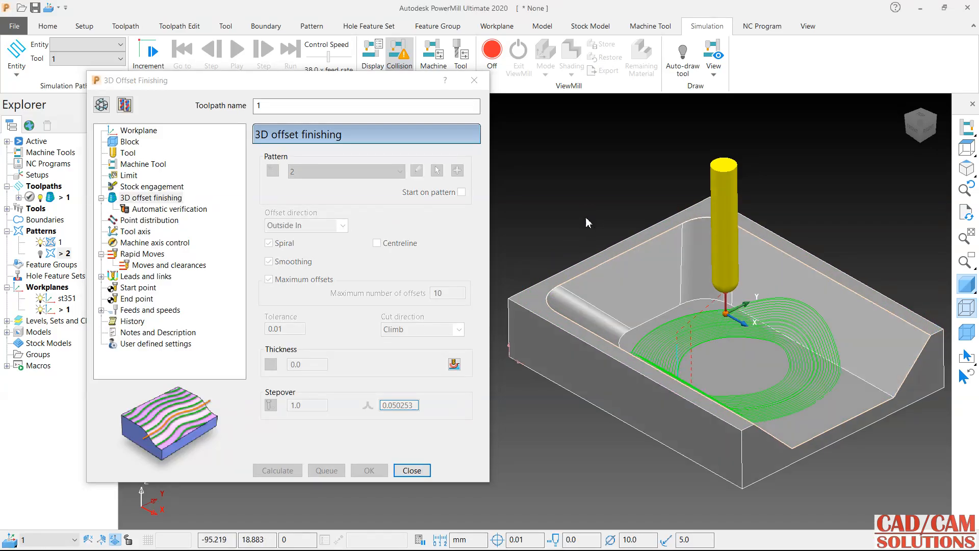
middle_drag(586, 221, 647, 262)
scroll(856, 401, up, 2)
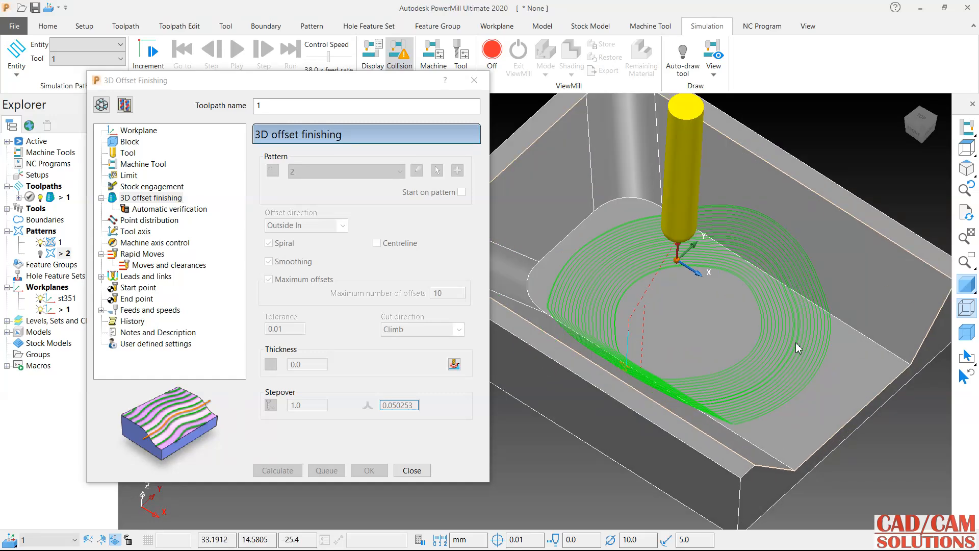
scroll(796, 347, down, 2)
middle_drag(666, 303, 695, 259)
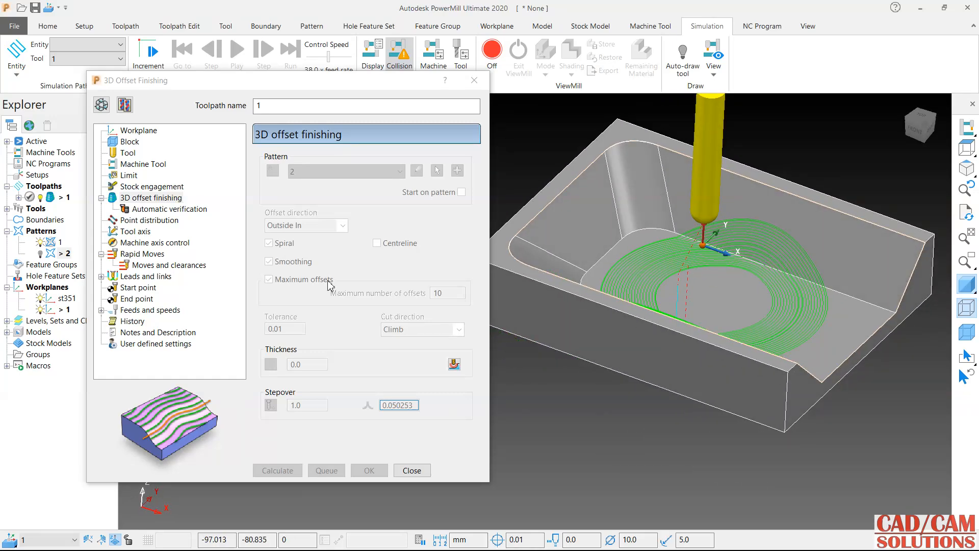
- Edit toolpath 1 to disable Maximum offsets, and recalculate it with pattern 2
click(101, 105)
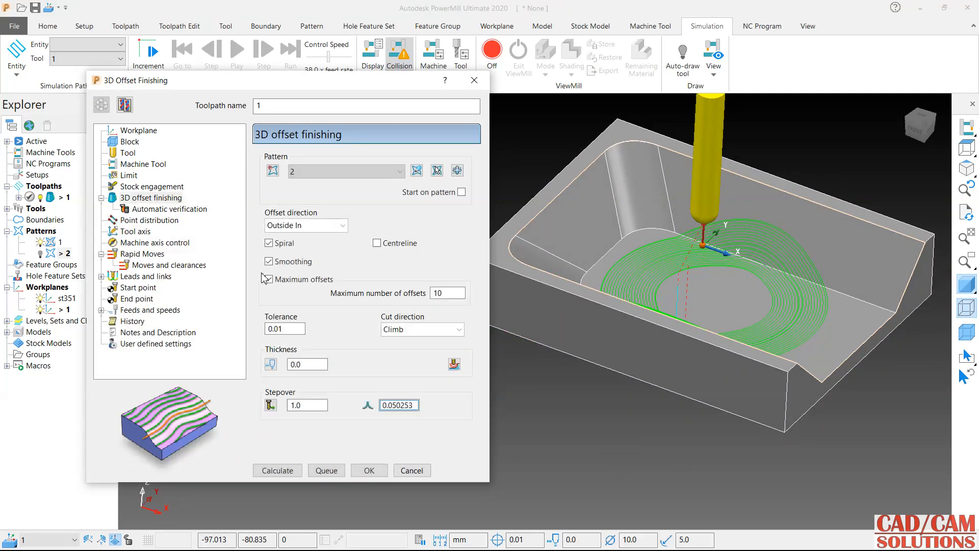
click(294, 282)
click(278, 470)
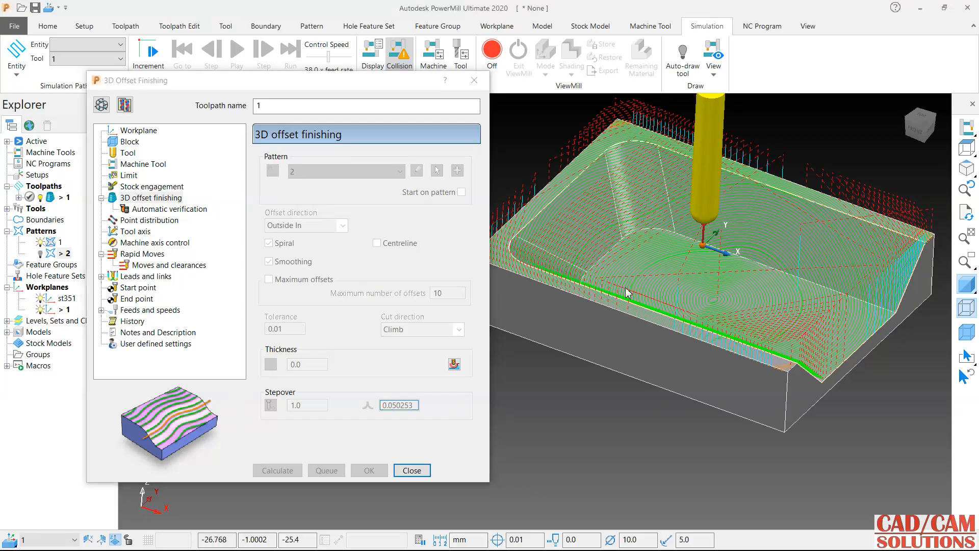
mouse_move(627, 291)
middle_down()
mouse_move(536, 382)
mouse_move(621, 288)
middle_up()
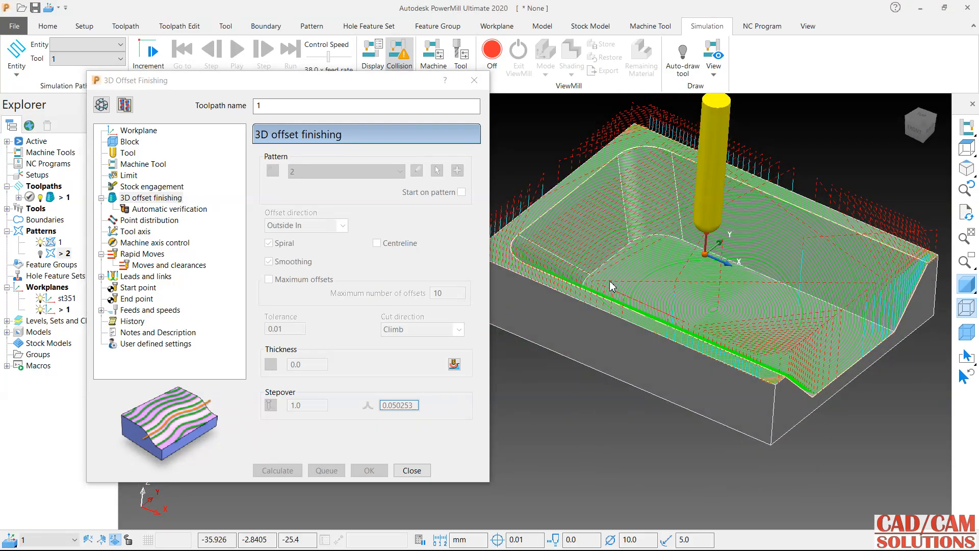
- Edit toolpath 1 and create a new user-defined boundary for its limits
click(101, 105)
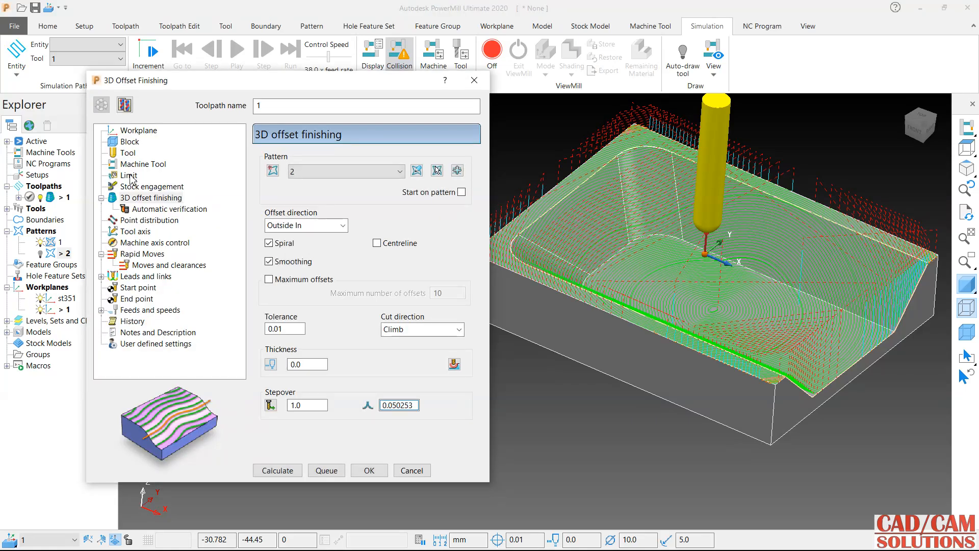
click(129, 176)
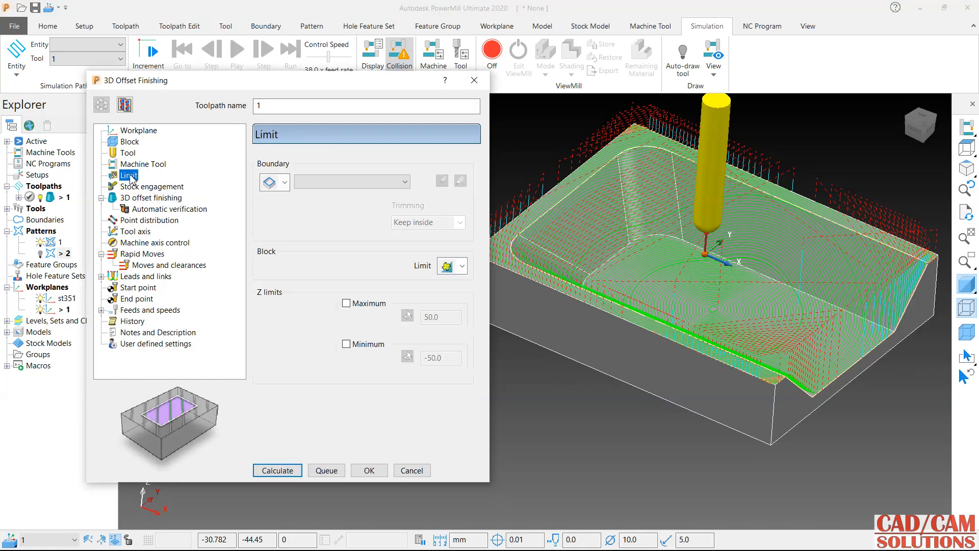
click(343, 184)
click(338, 189)
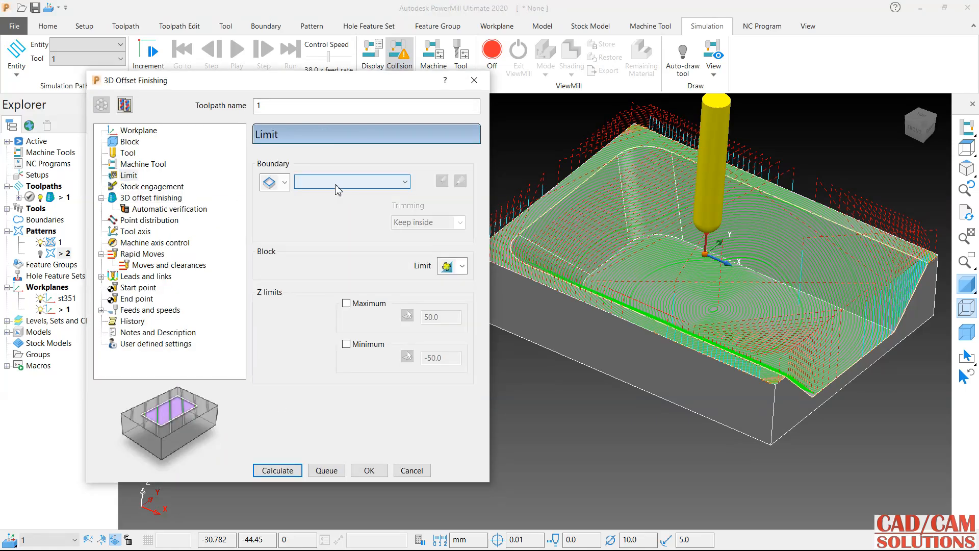
click(284, 182)
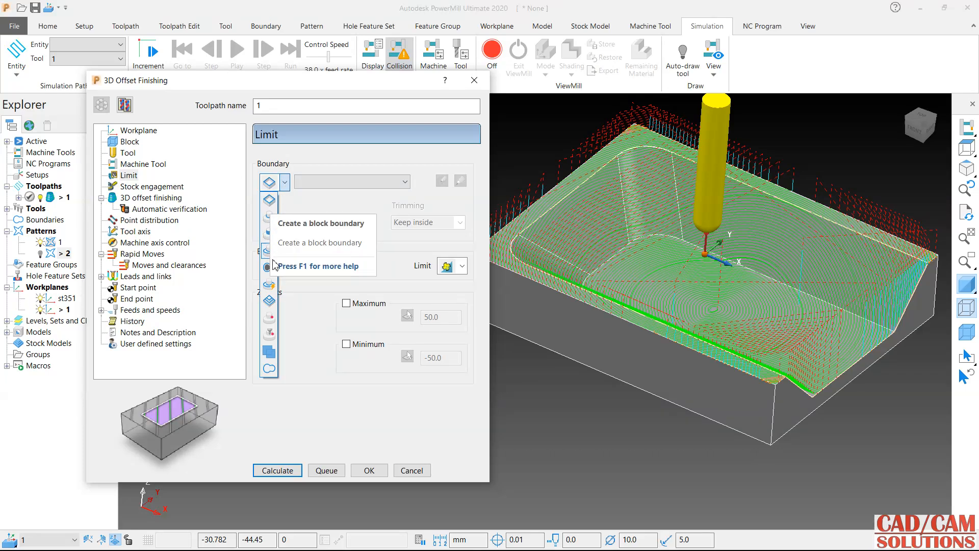
click(269, 369)
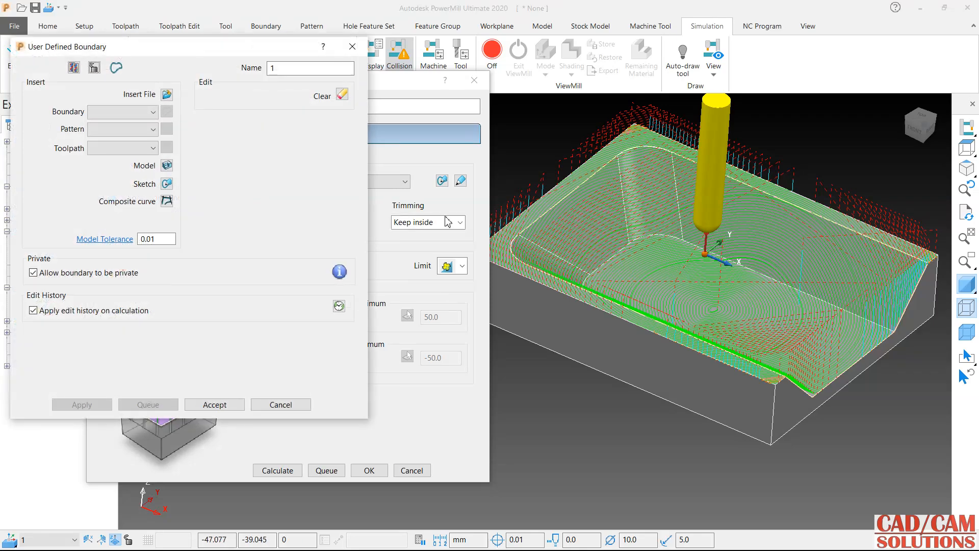
- Start a composite curve for the boundary with model shading off, and trace the pocket rim's back edge and the open end's slanted and lower edges
click(167, 201)
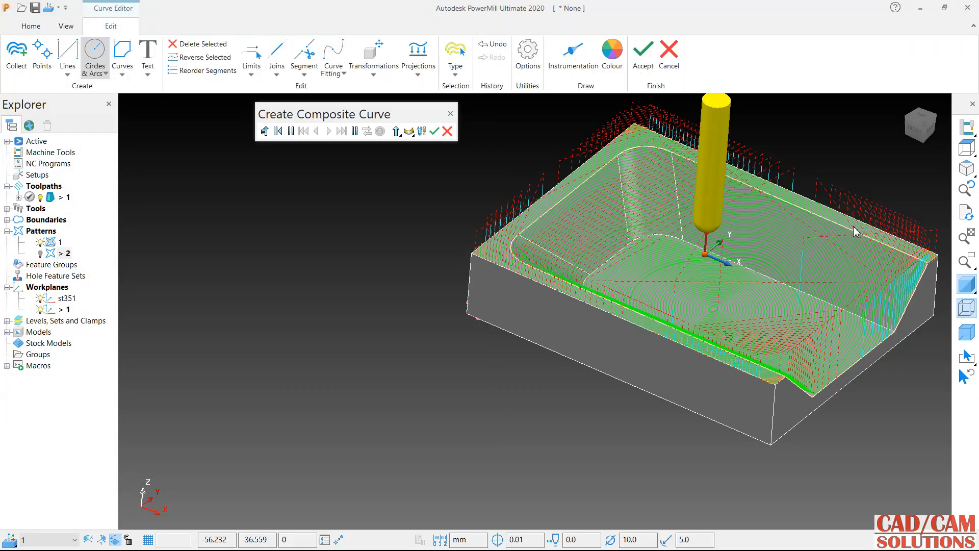
click(965, 285)
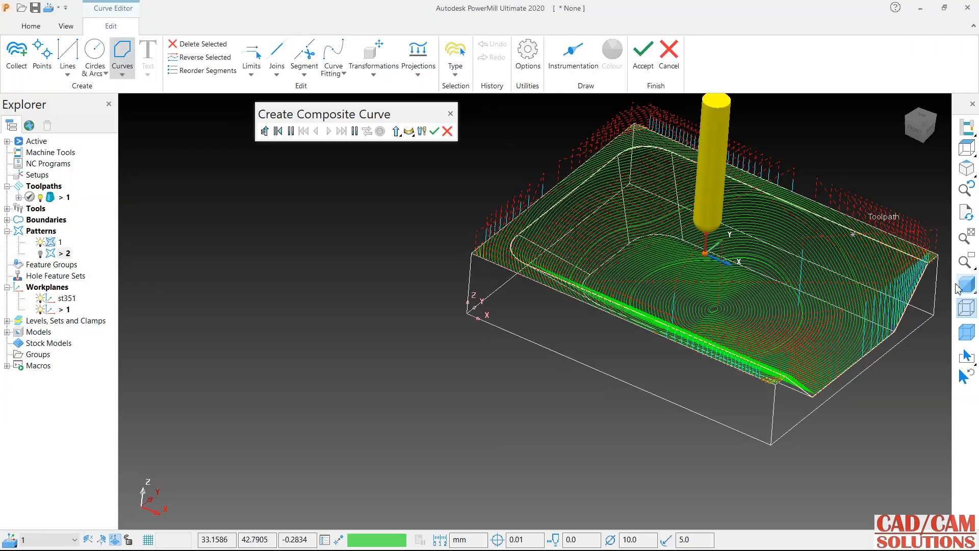
click(918, 263)
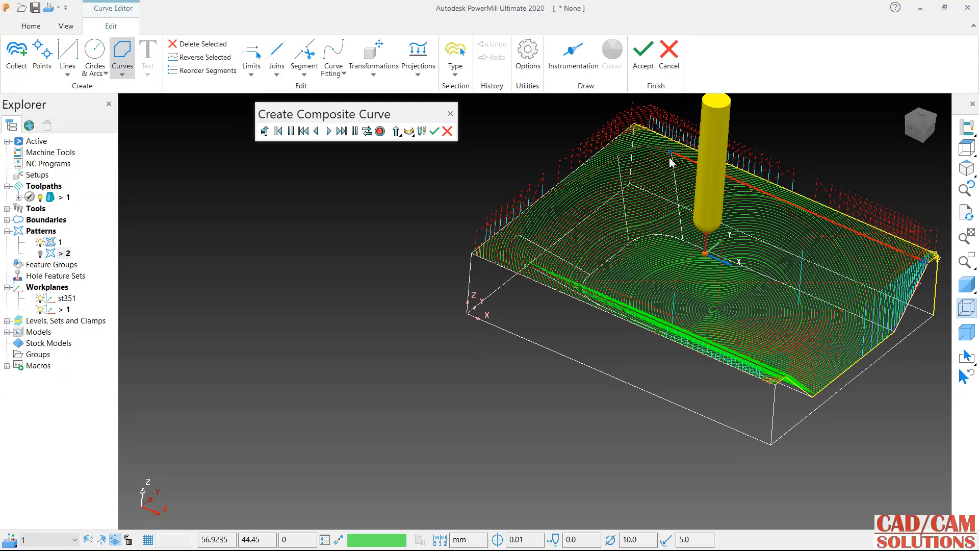
click(921, 295)
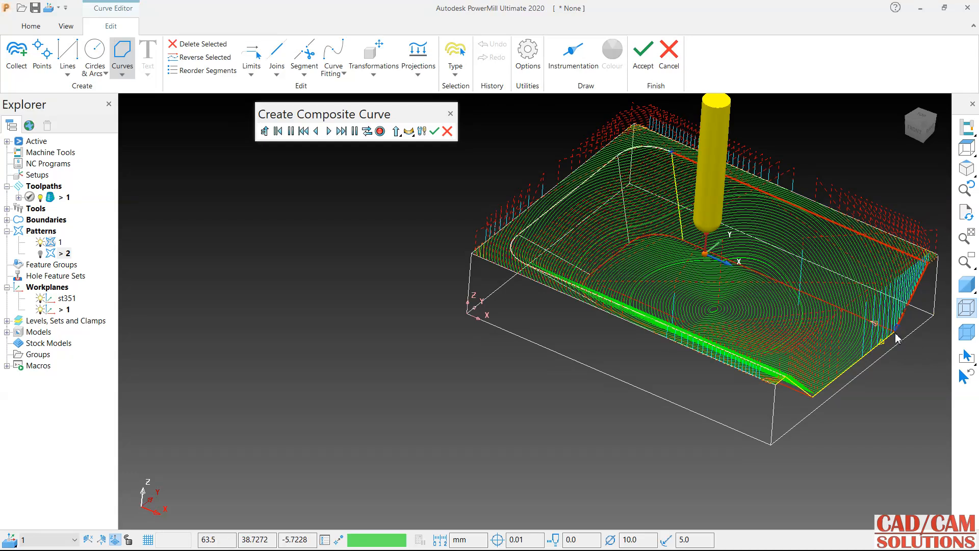
click(883, 345)
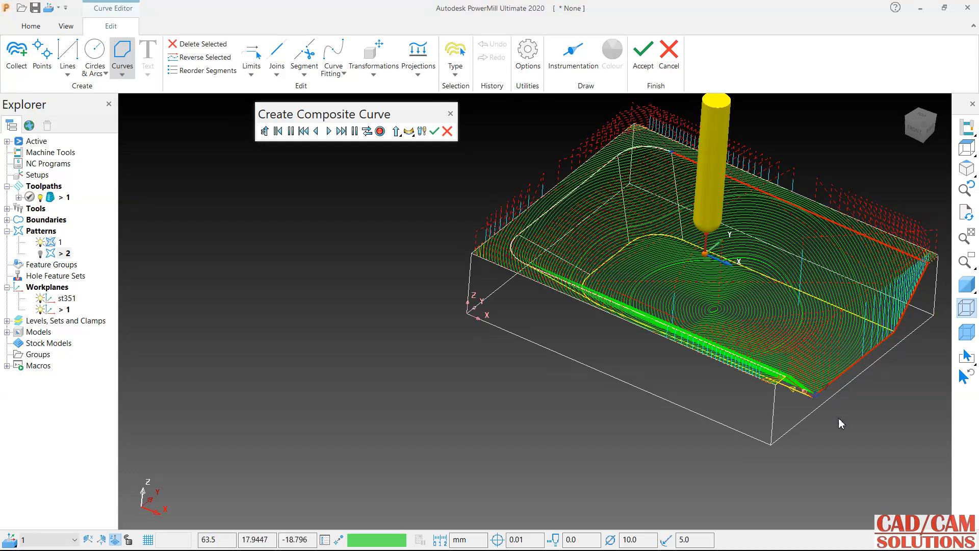
- Close the composite curve along the remaining slanted edge, front rim and rounded corners, save it, and accept the user-defined boundary
middle_drag(767, 434, 518, 448)
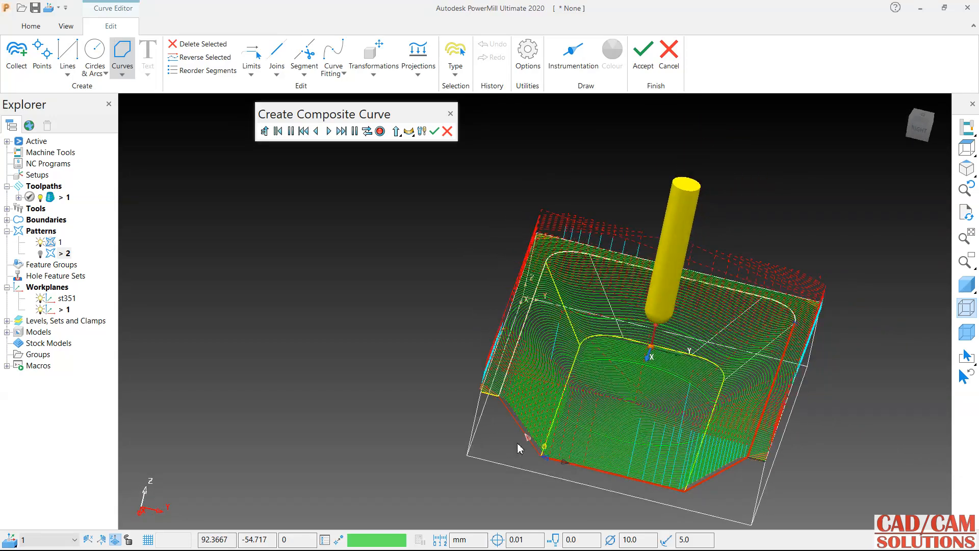
click(528, 438)
click(503, 387)
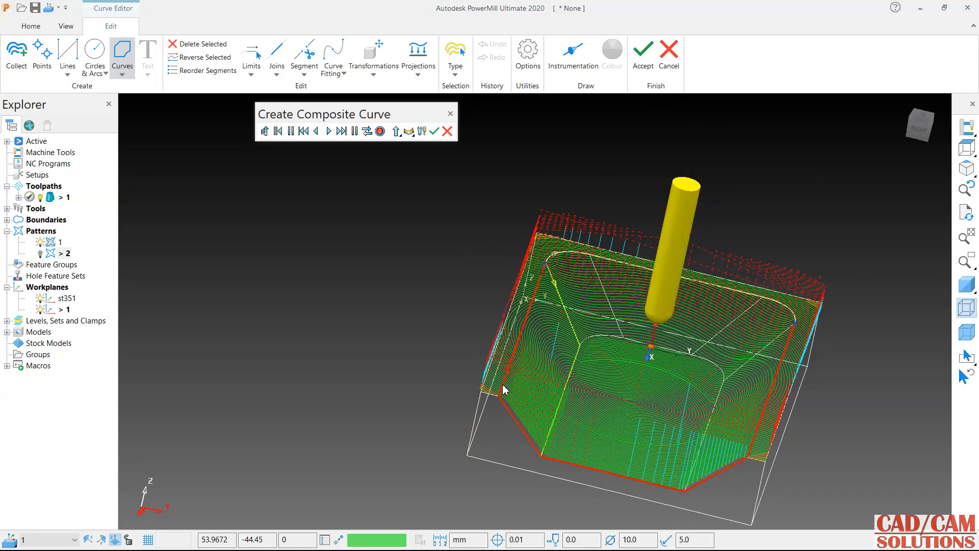
click(556, 257)
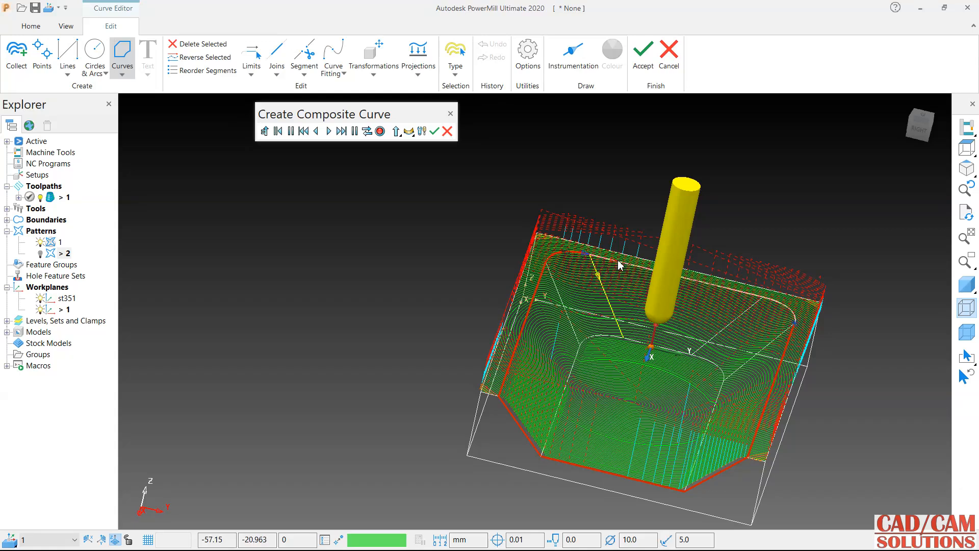
click(616, 266)
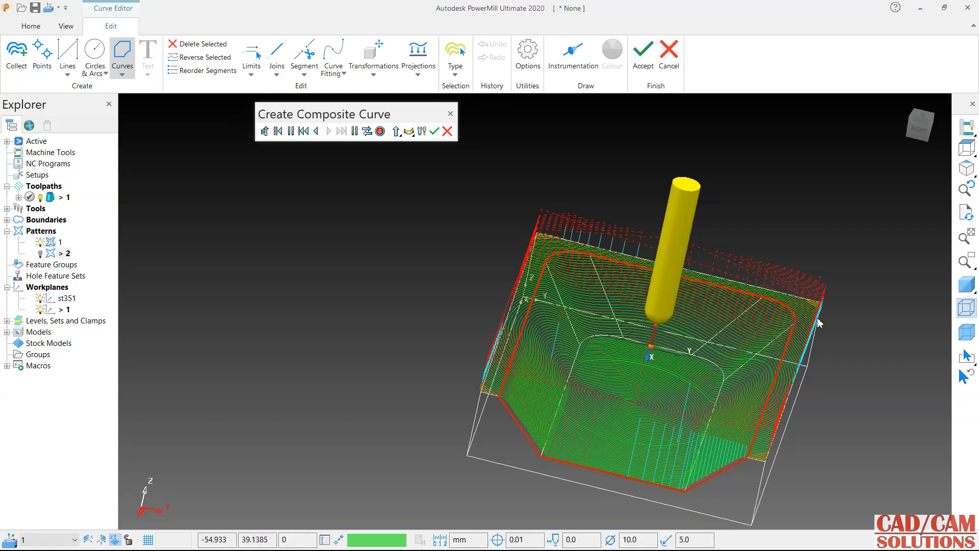
click(434, 131)
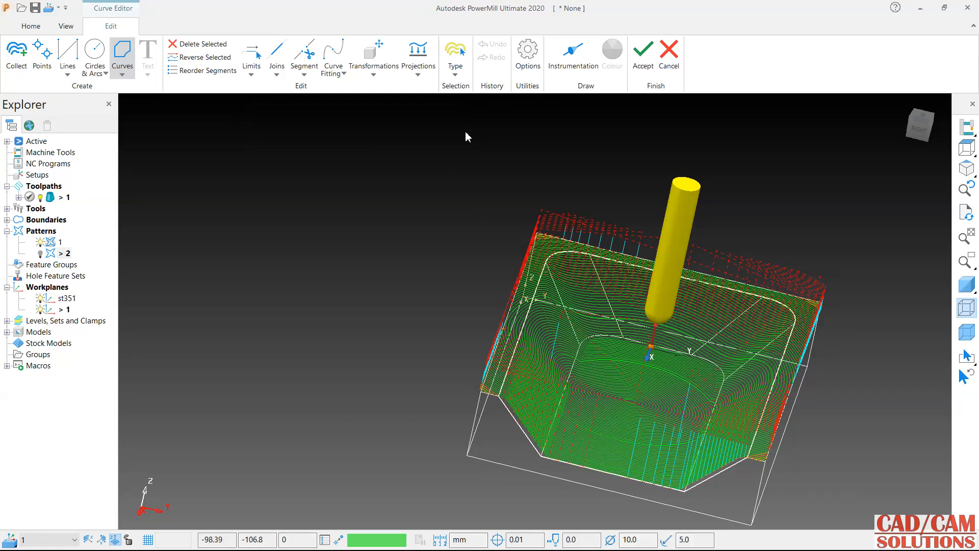
click(640, 60)
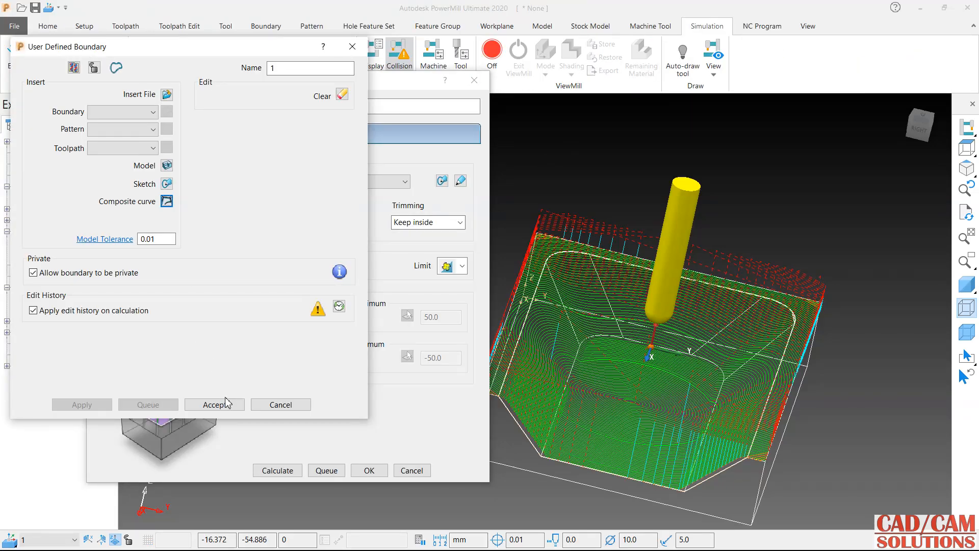
click(214, 404)
- Calculate toolpath 1 limited to boundary 1 with Keep inside trimming, and inspect the passes within the pocket rim
middle_drag(597, 349, 564, 261)
click(920, 126)
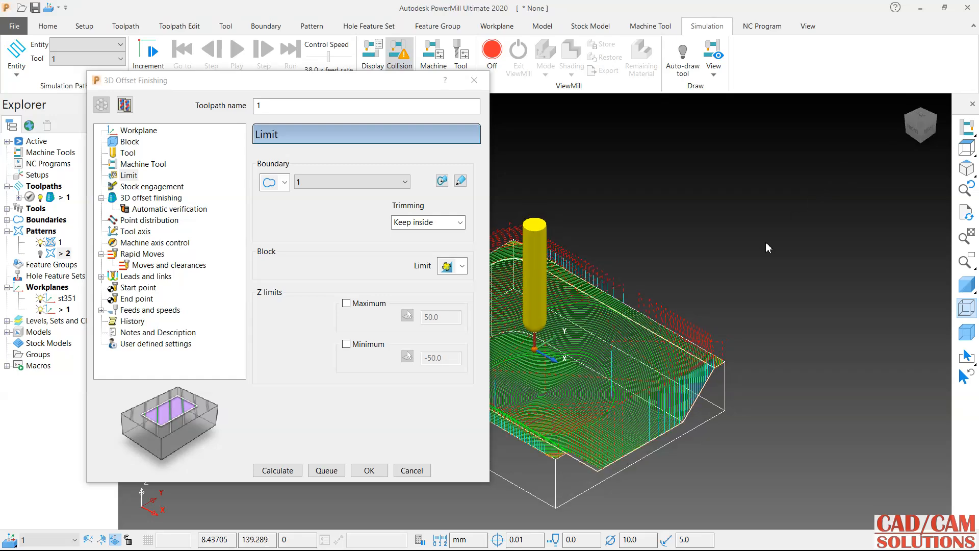
shift+middle_drag(623, 360, 755, 263)
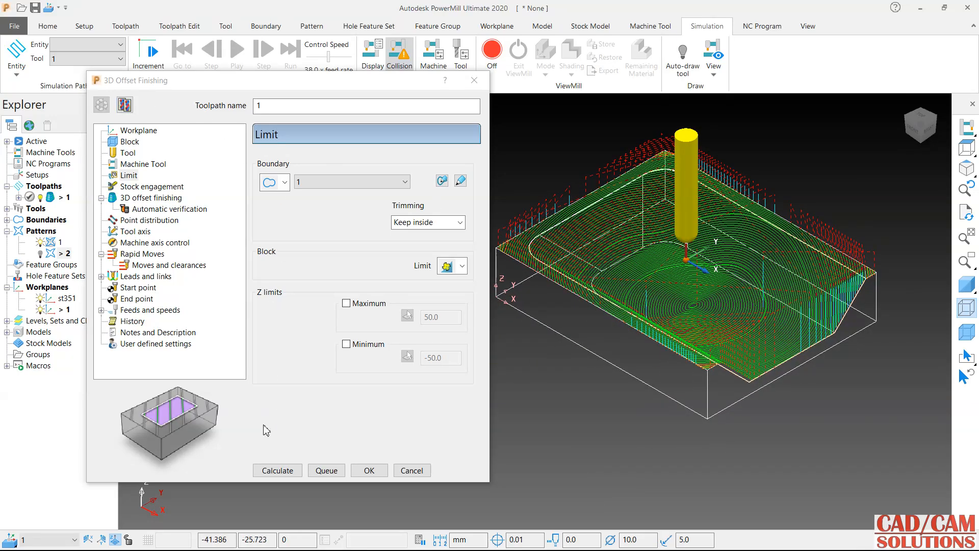
click(277, 470)
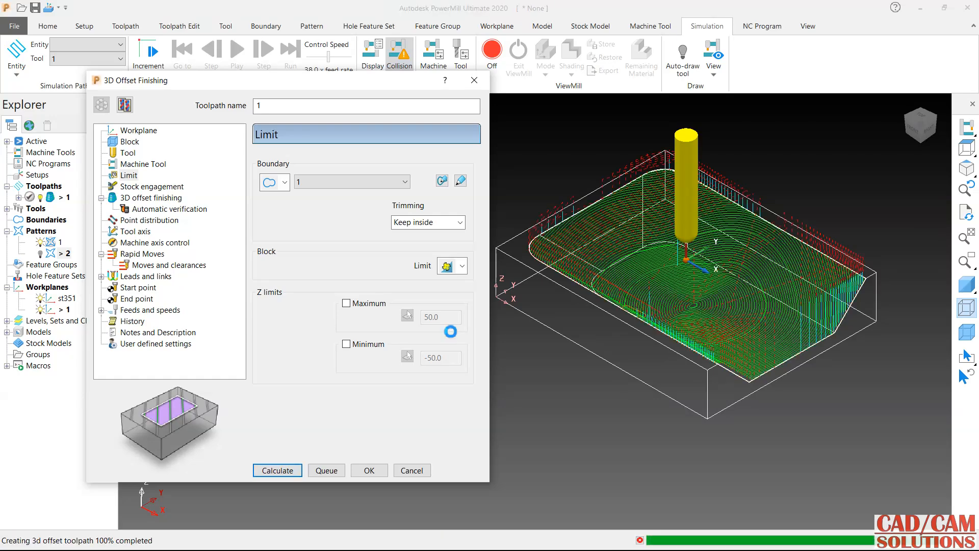
scroll(729, 177, up, 4)
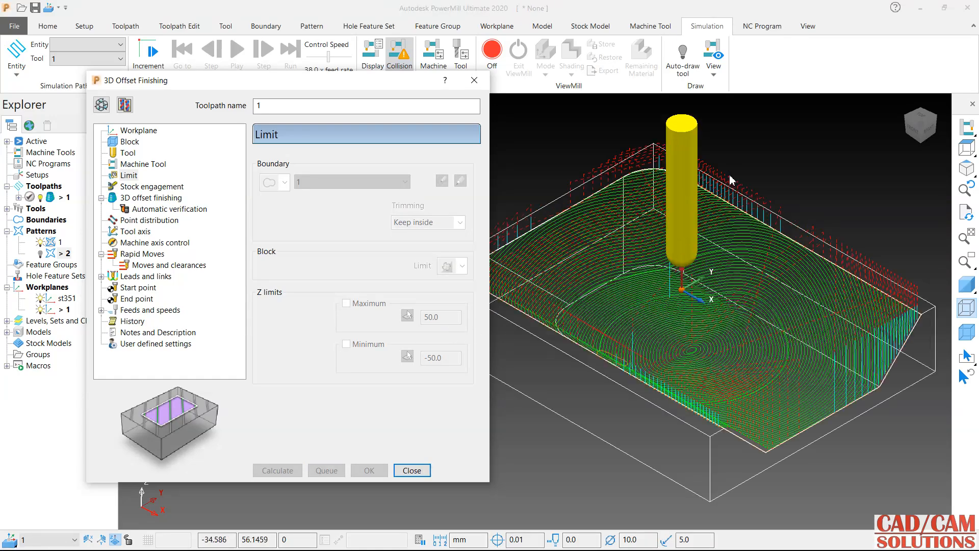
middle_drag(730, 178, 709, 156)
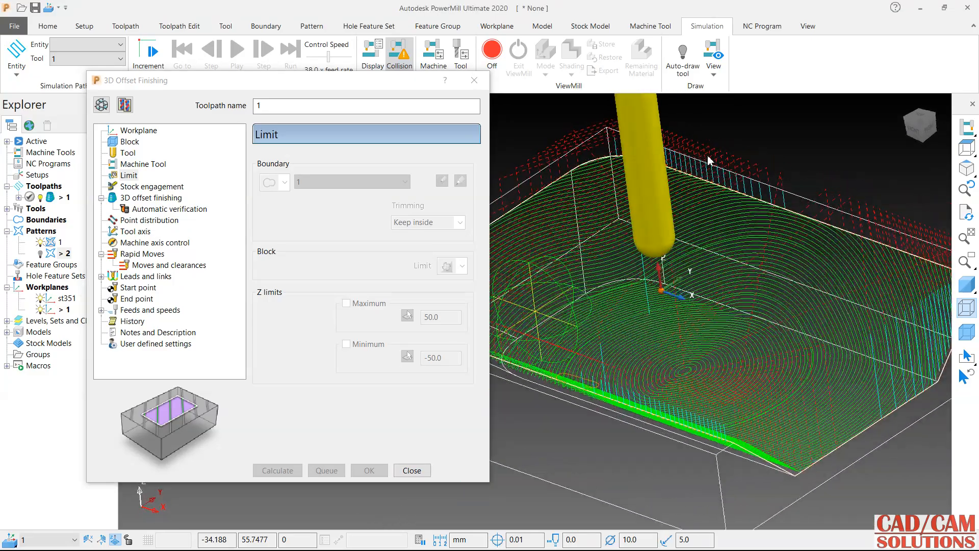
scroll(738, 263, down, 3)
scroll(791, 298, up, 3)
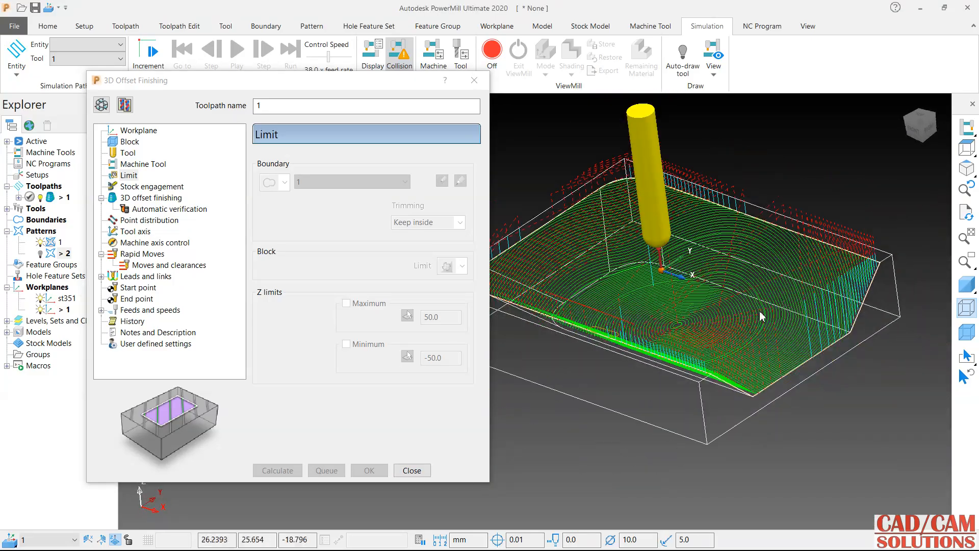
middle_drag(759, 311, 542, 405)
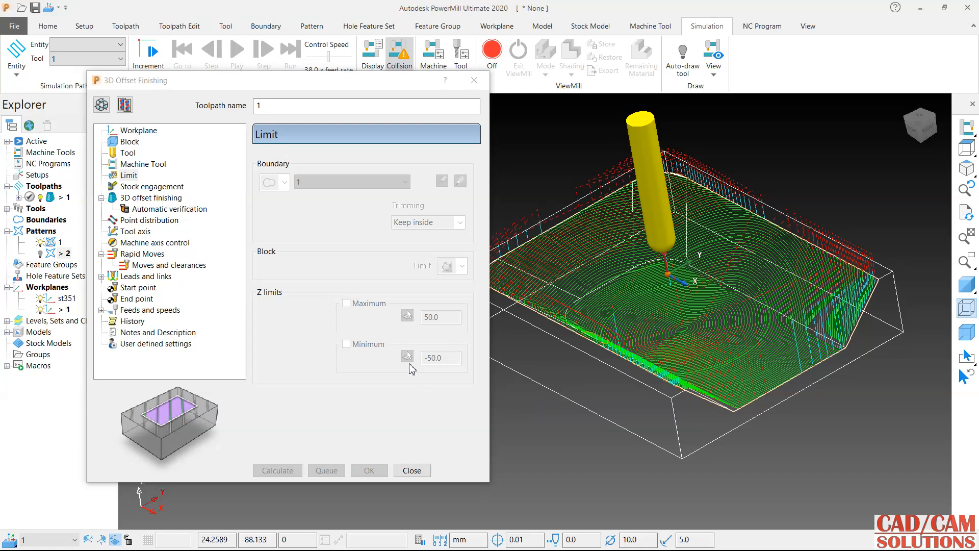
- Edit toolpath 1 to use pattern 1, recalculate it within the boundary, and close its settings
click(146, 148)
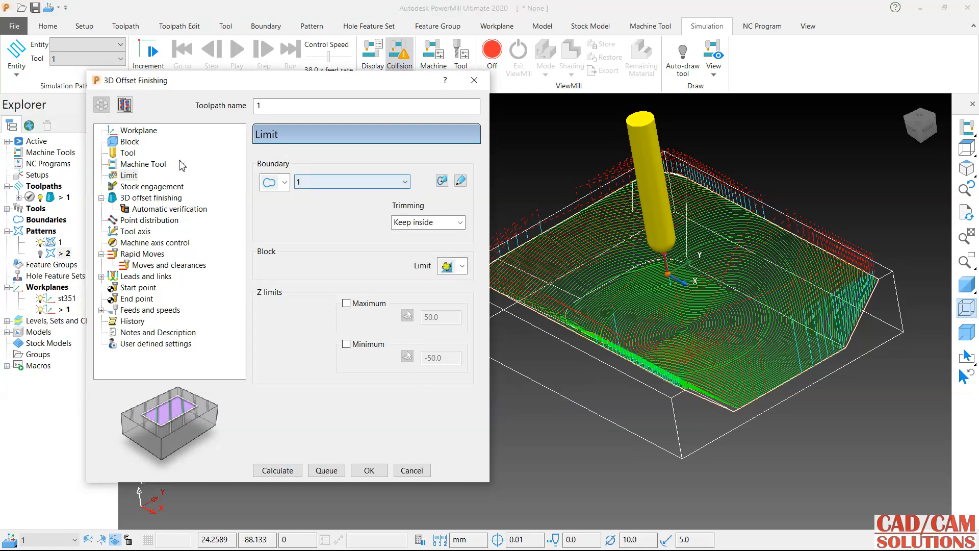
click(148, 198)
click(338, 173)
click(326, 198)
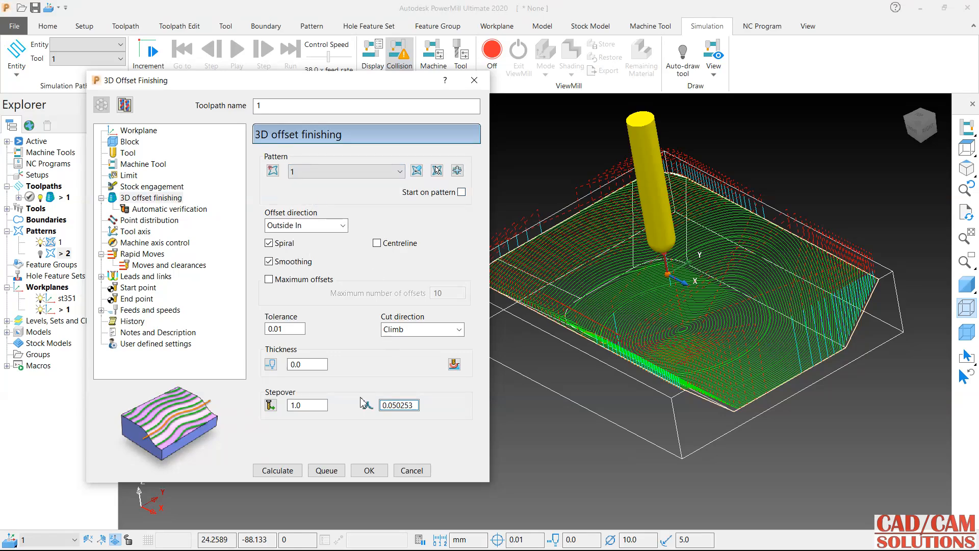
click(277, 470)
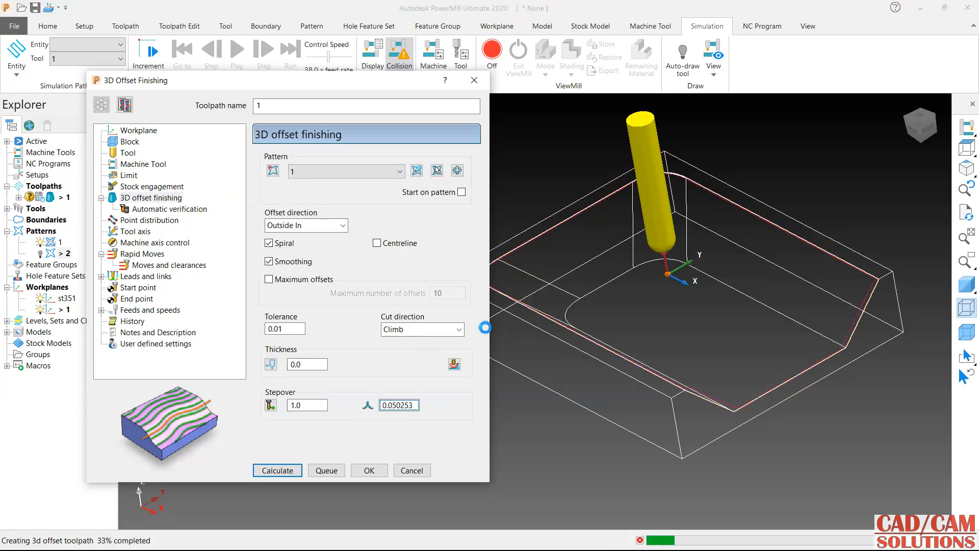
click(411, 471)
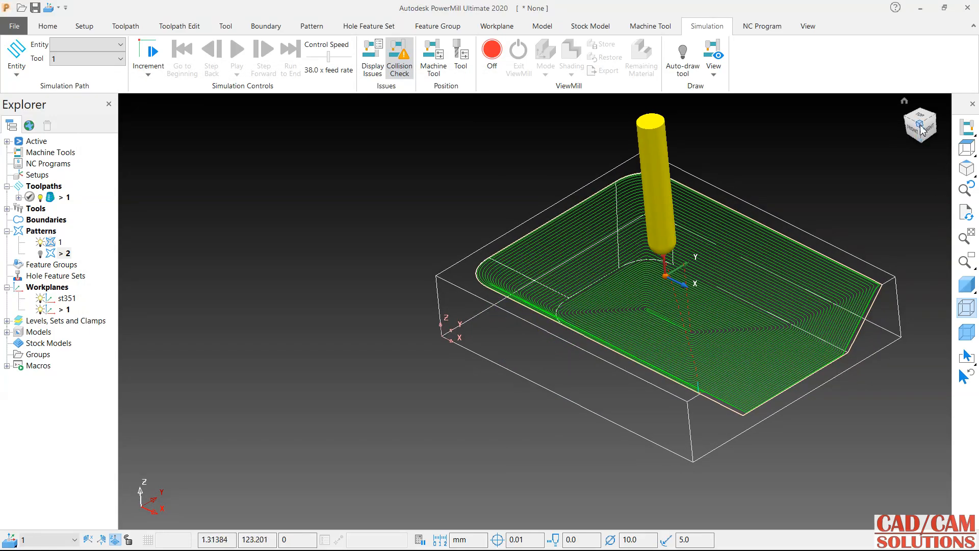
- Load toolpath 1 for simulation in an isometric view, turn ViewMill on, and play the simulation at 80.0 x feed rate
click(921, 128)
click(912, 129)
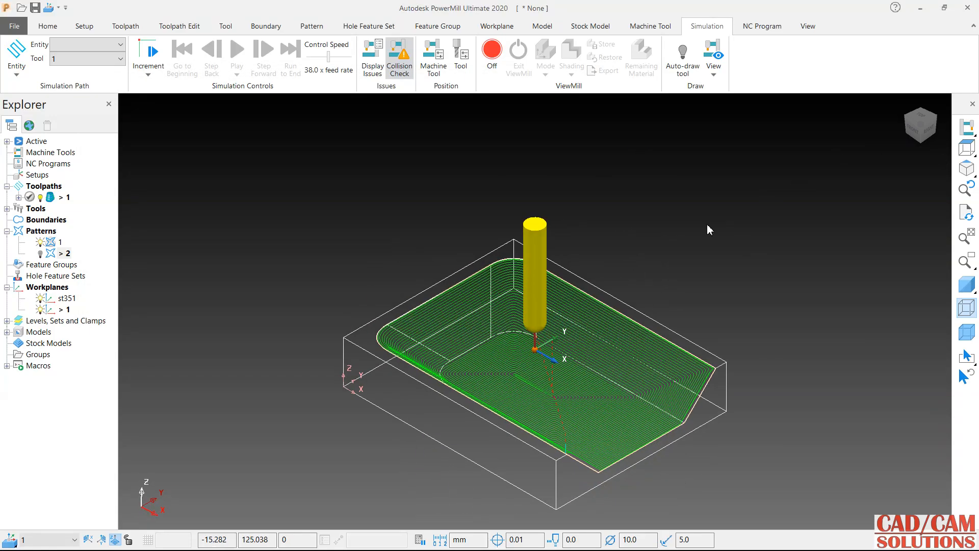
scroll(627, 459, up, 2)
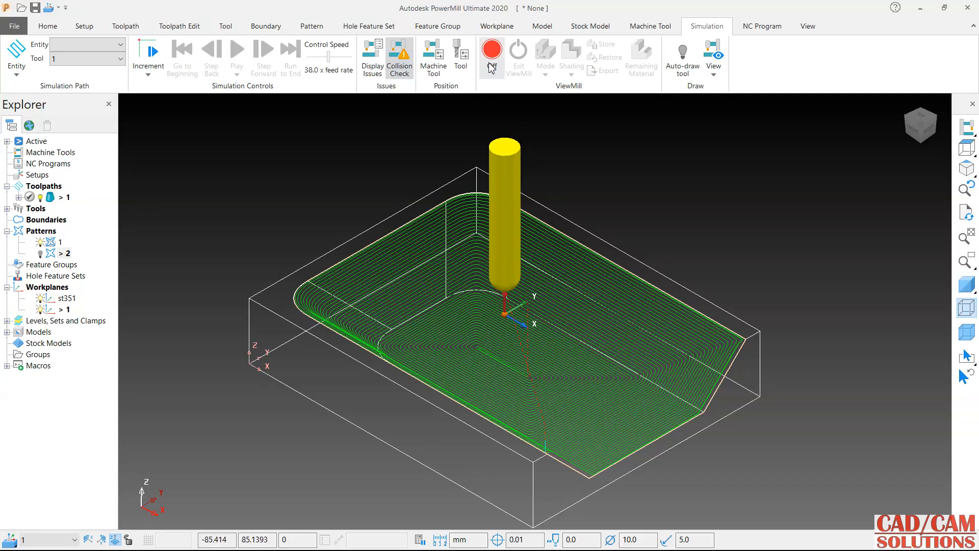
click(86, 44)
click(88, 96)
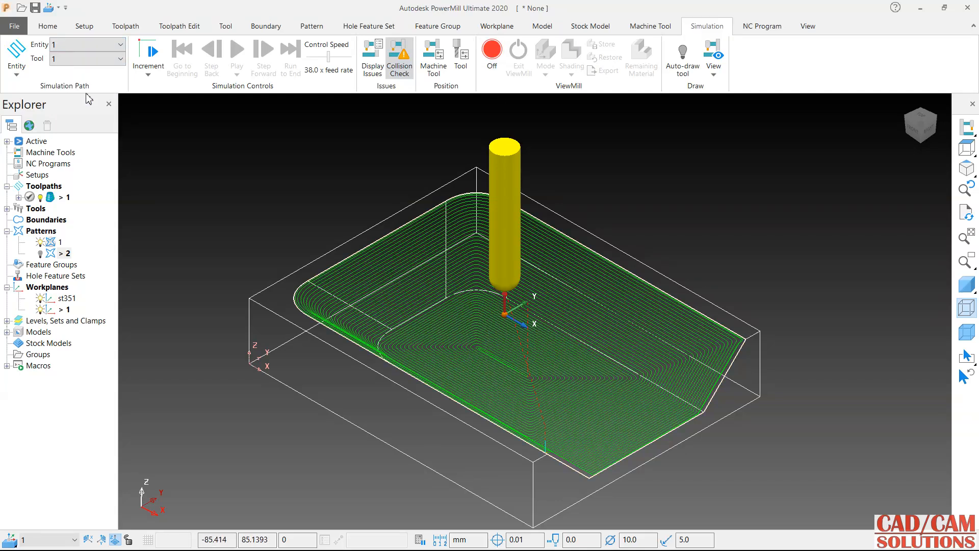
click(491, 51)
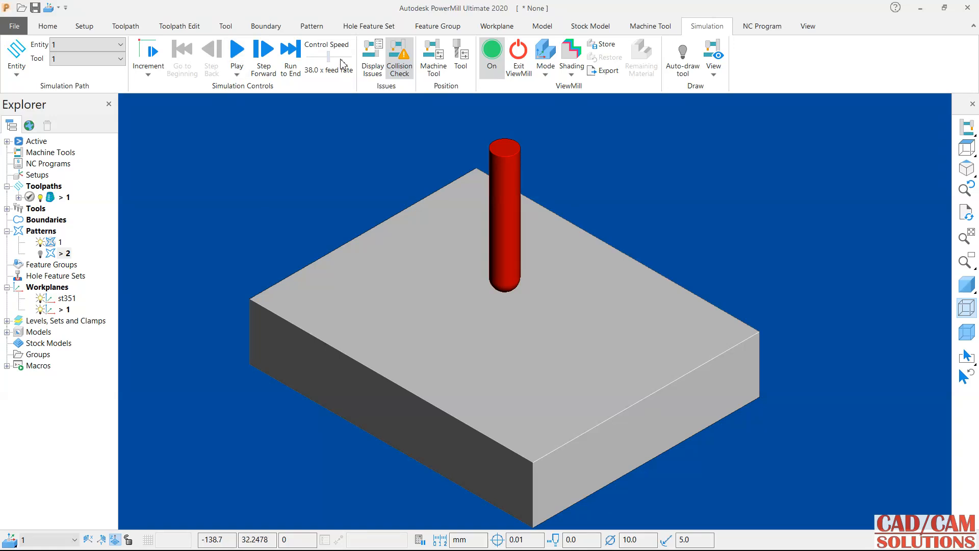
click(237, 51)
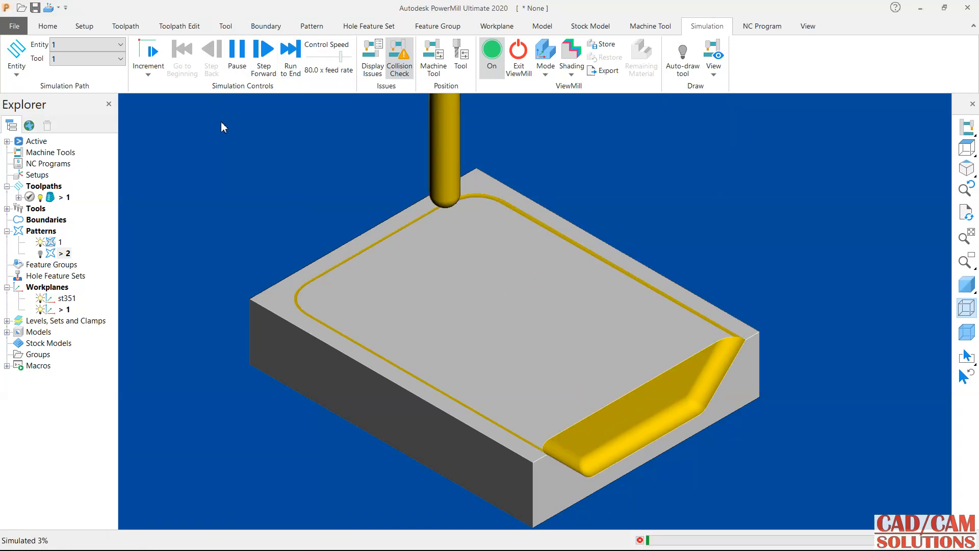